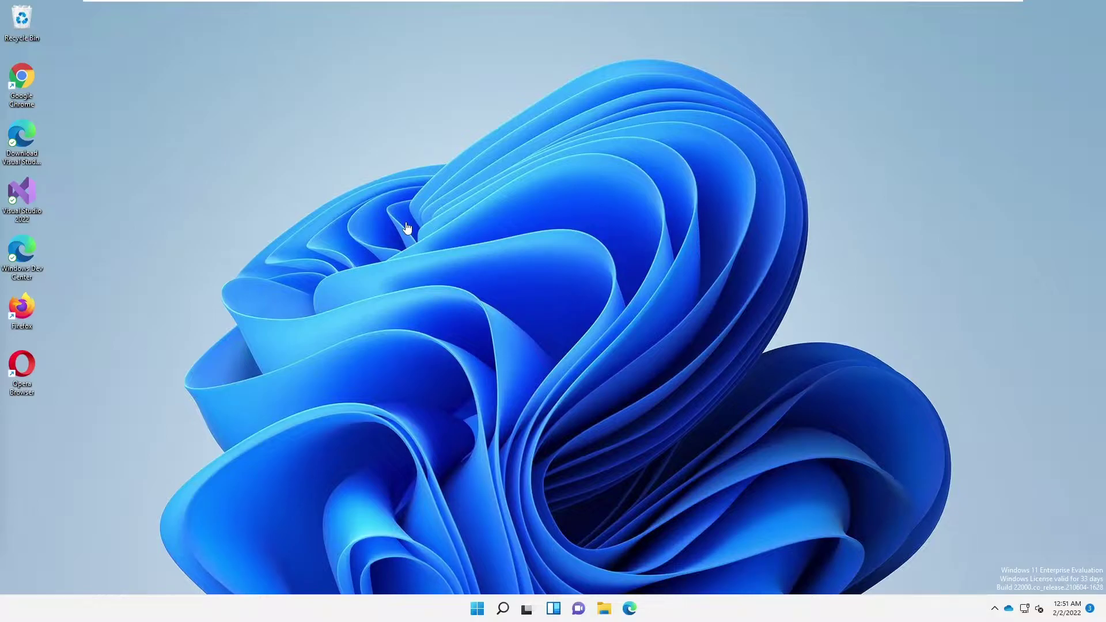
Open Task Manager maximized and show the list of startup apps
right_click(477, 610)
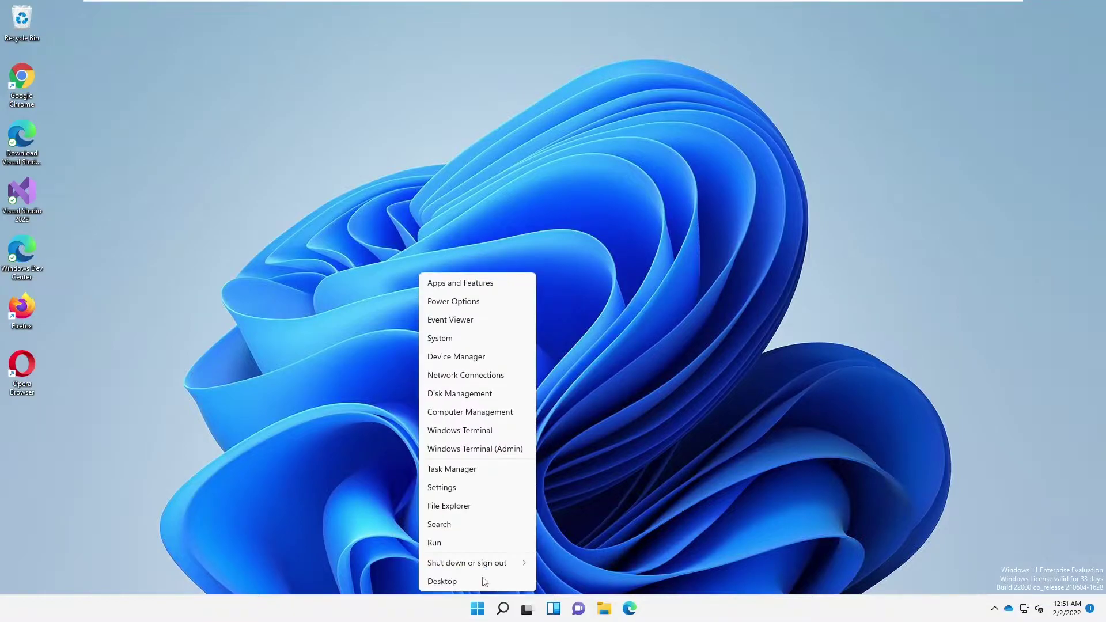
left_click(453, 471)
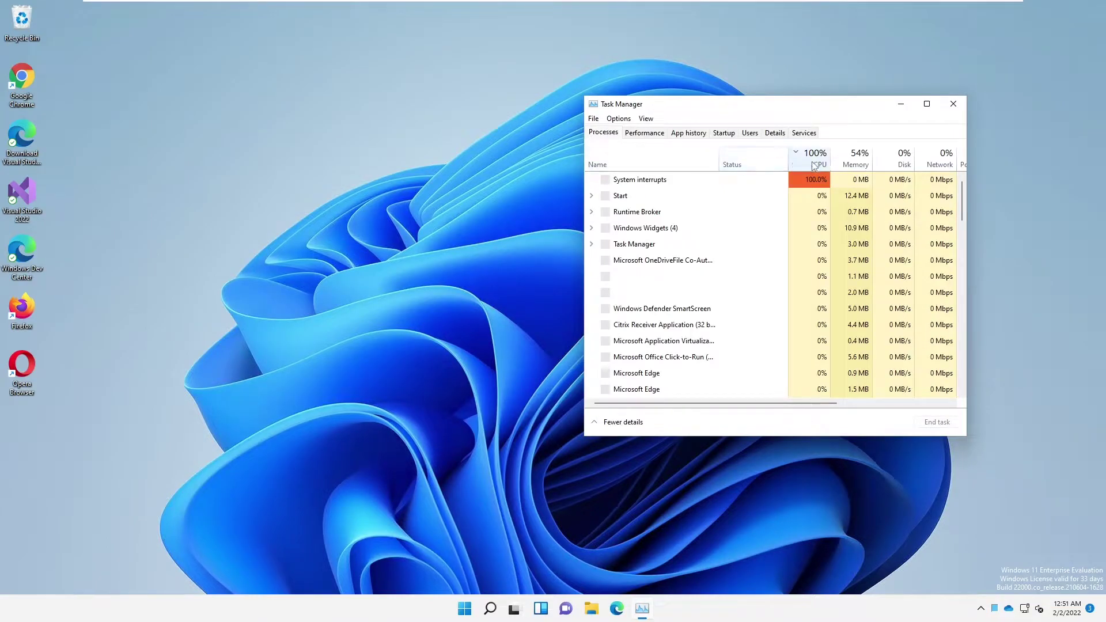
left_click(927, 104)
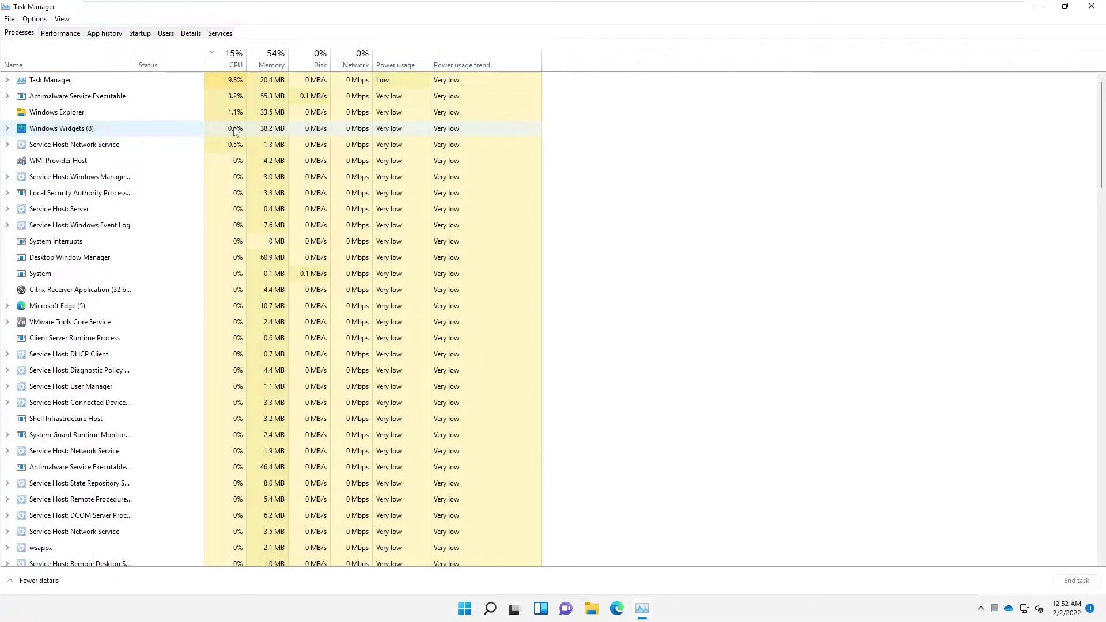
left_click(138, 35)
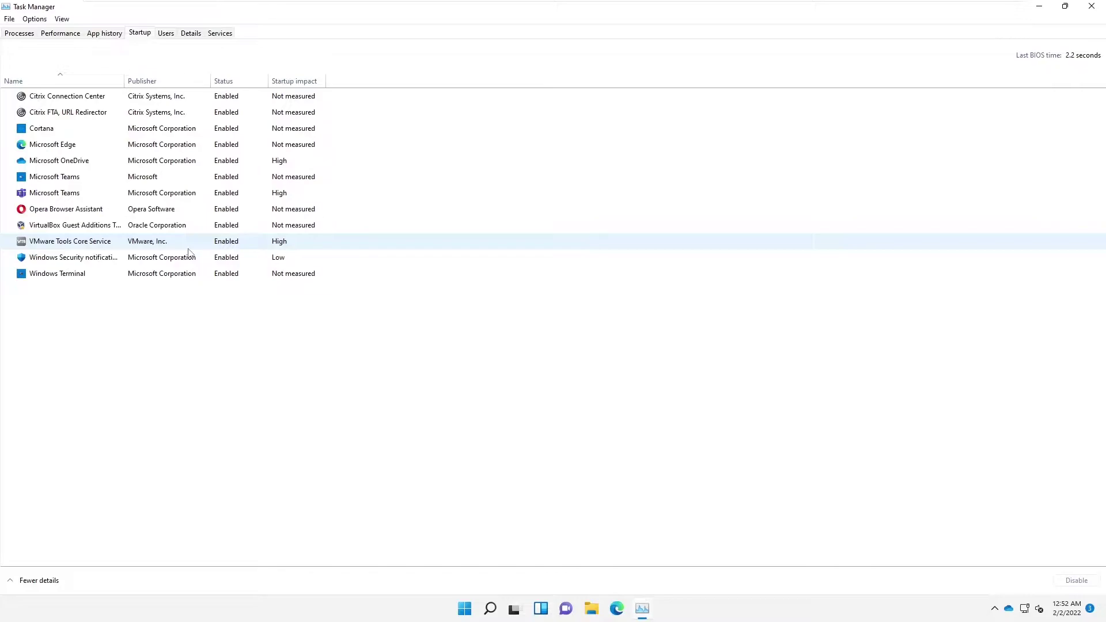
Disable Citrix Connection Center, Citrix FTA, URL Redirector and Microsoft Edge at startup
right_click(87, 99)
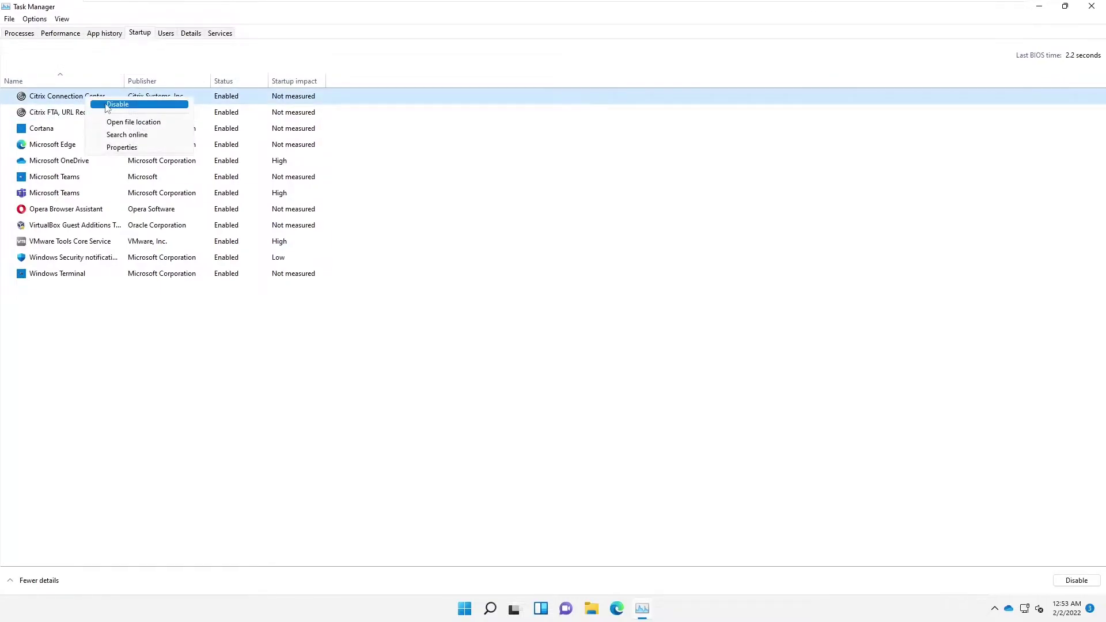
left_click(125, 108)
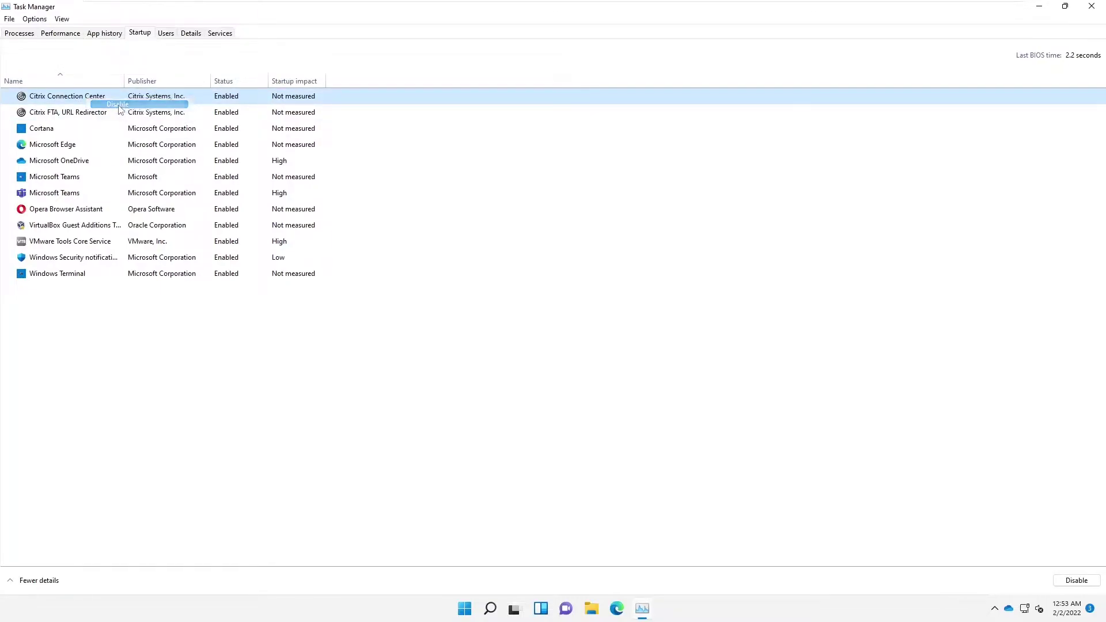
right_click(74, 114)
left_click(98, 121)
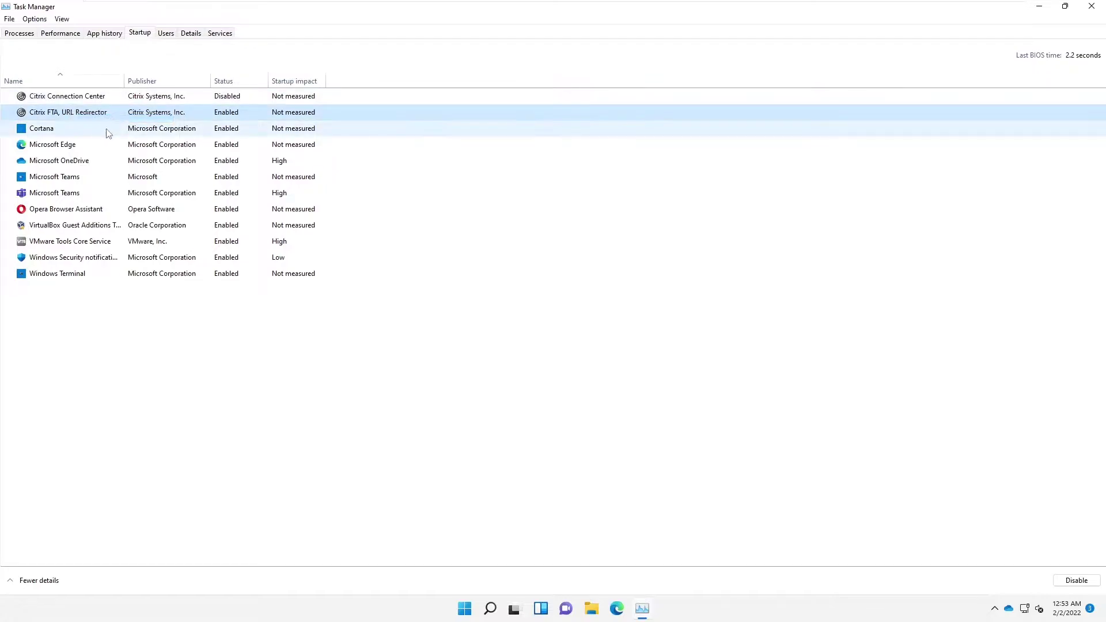
right_click(62, 147)
left_click(85, 154)
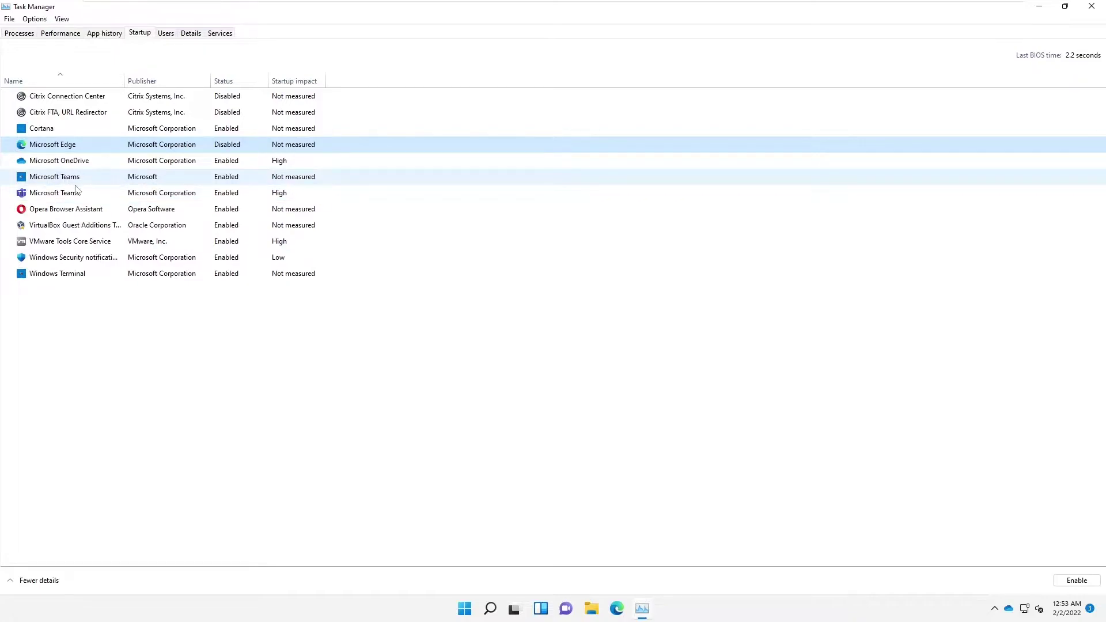
Disable the Microsoft Teams entry published by Microsoft, Opera Browser Assistant and VirtualBox Guest Additions at startup
right_click(66, 180)
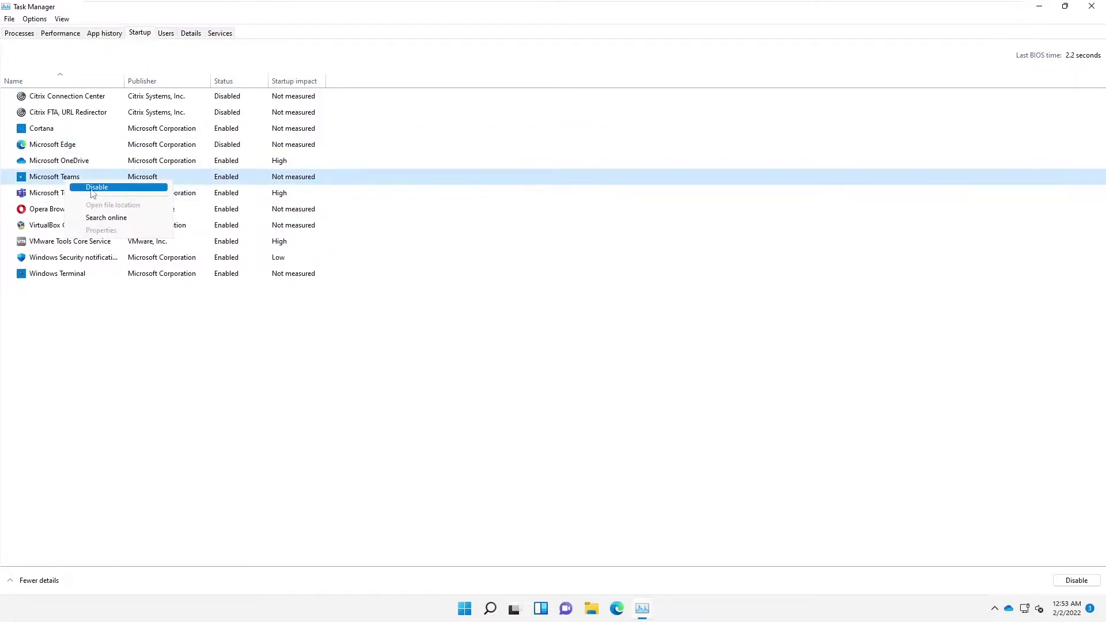
left_click(104, 188)
right_click(73, 212)
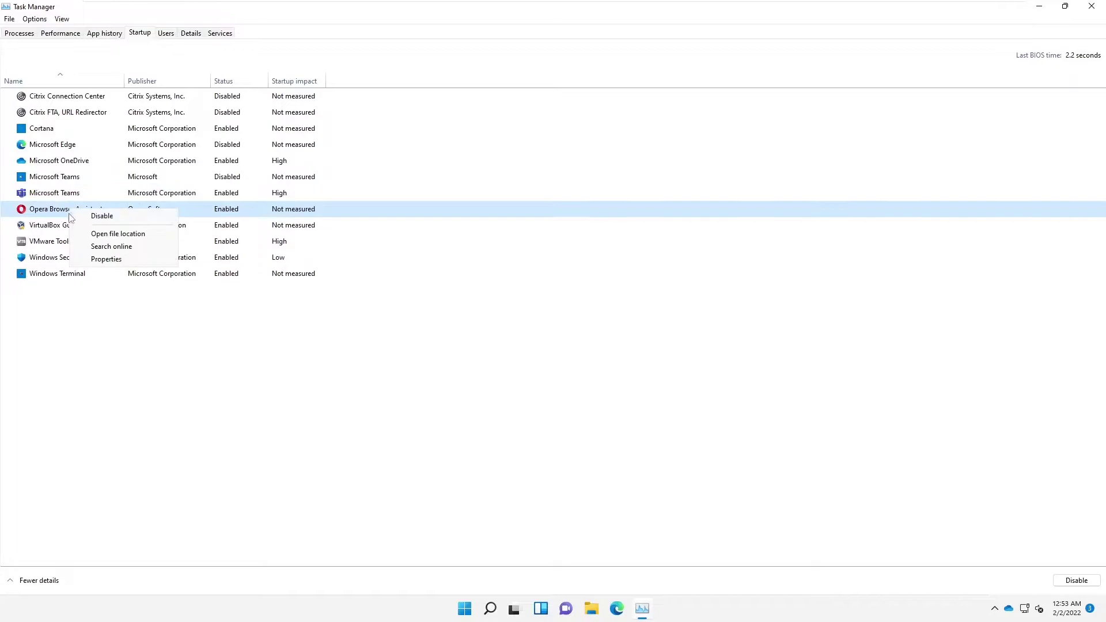
left_click(84, 216)
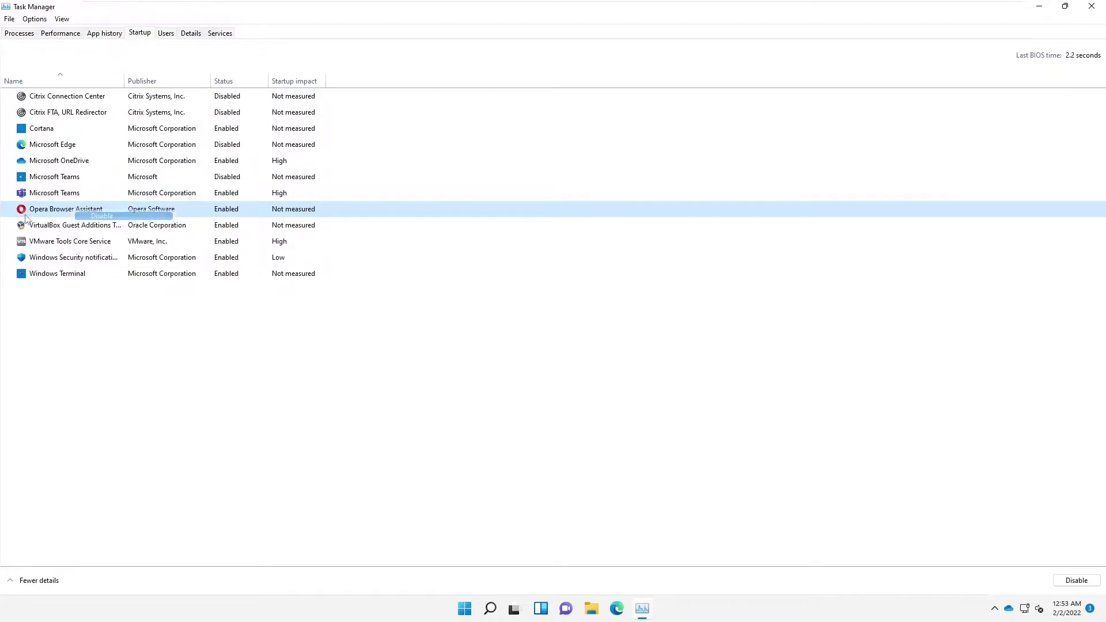
right_click(70, 230)
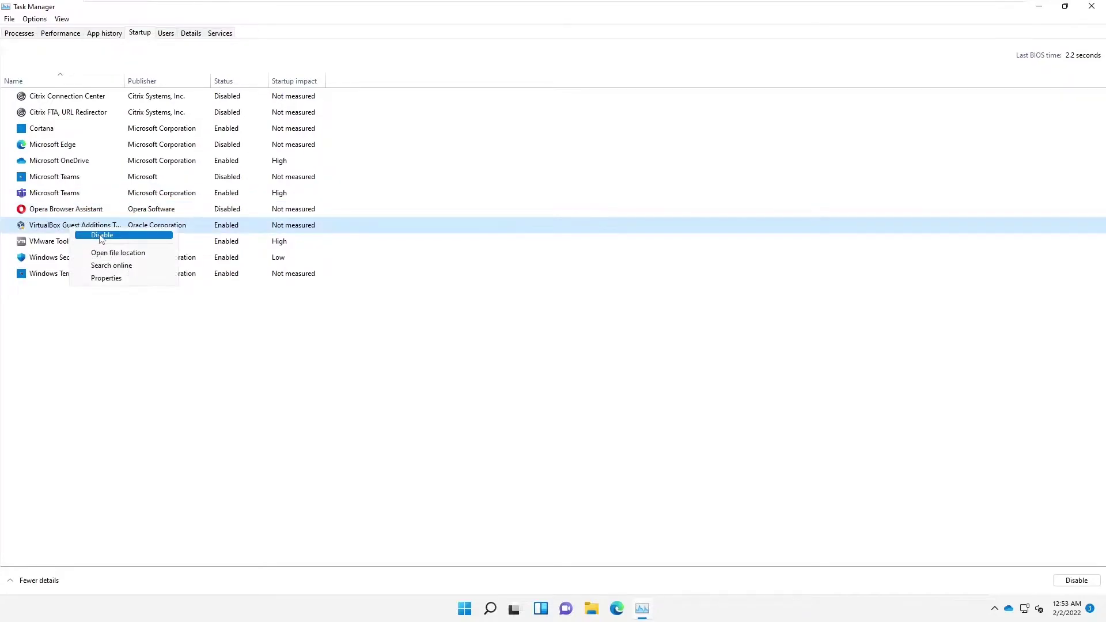
left_click(87, 238)
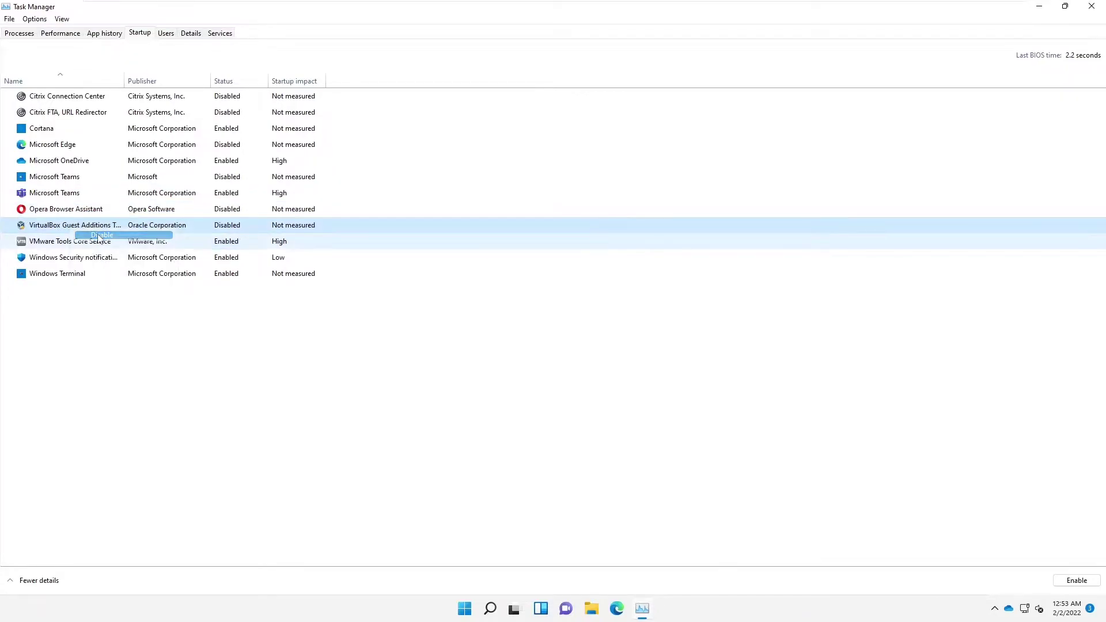
Disable Windows Terminal at startup and sort the startup apps by status
right_click(66, 276)
left_click(97, 281)
left_click(223, 80)
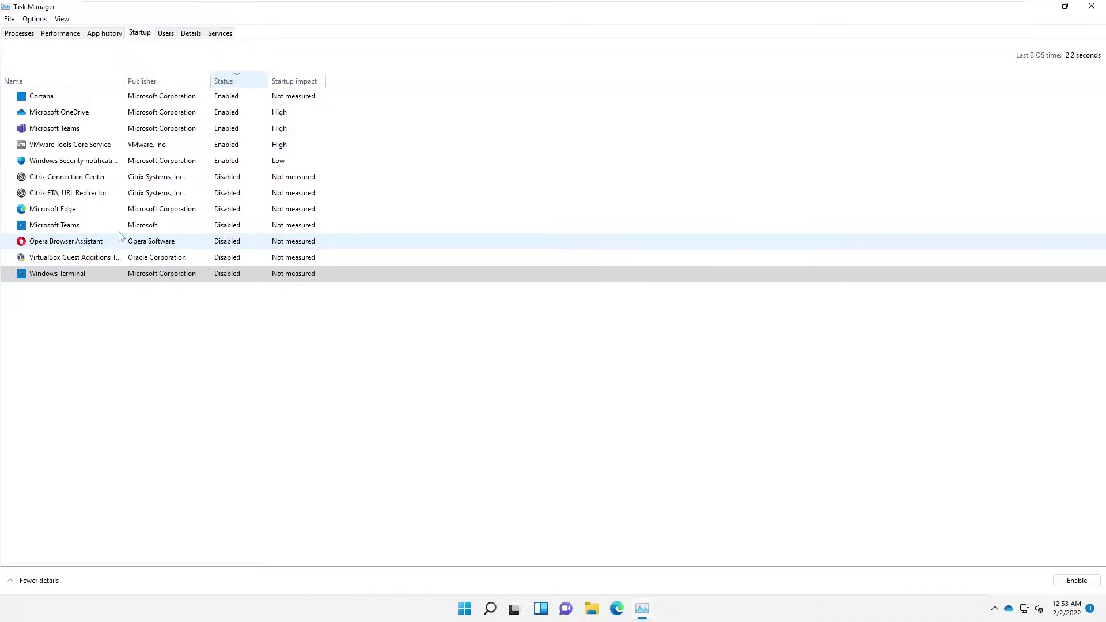
left_click(472, 612)
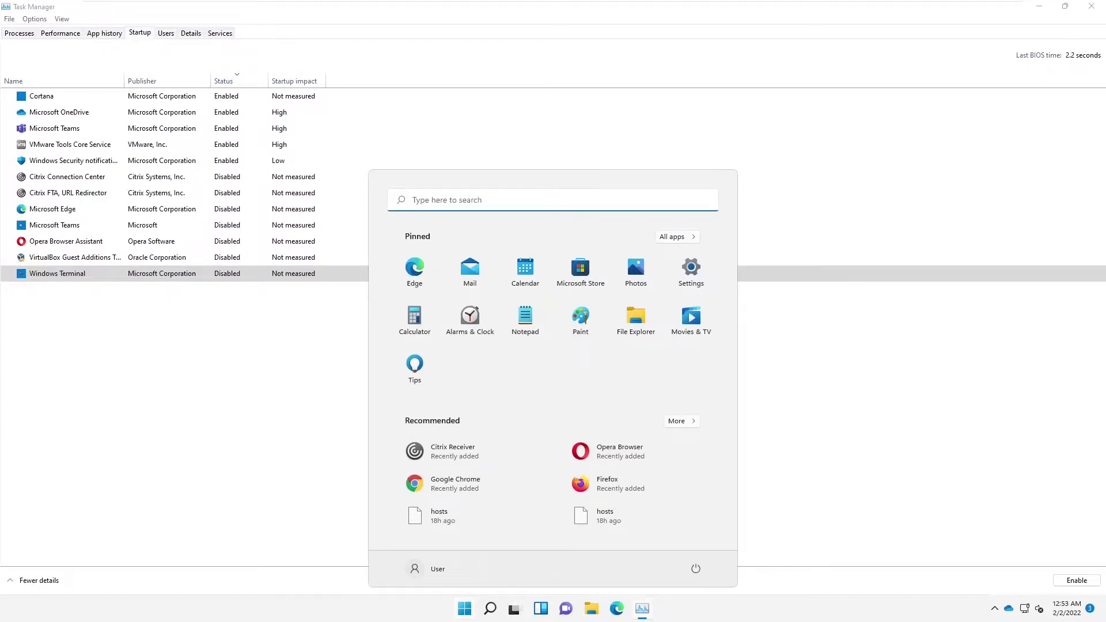
key("Escape")
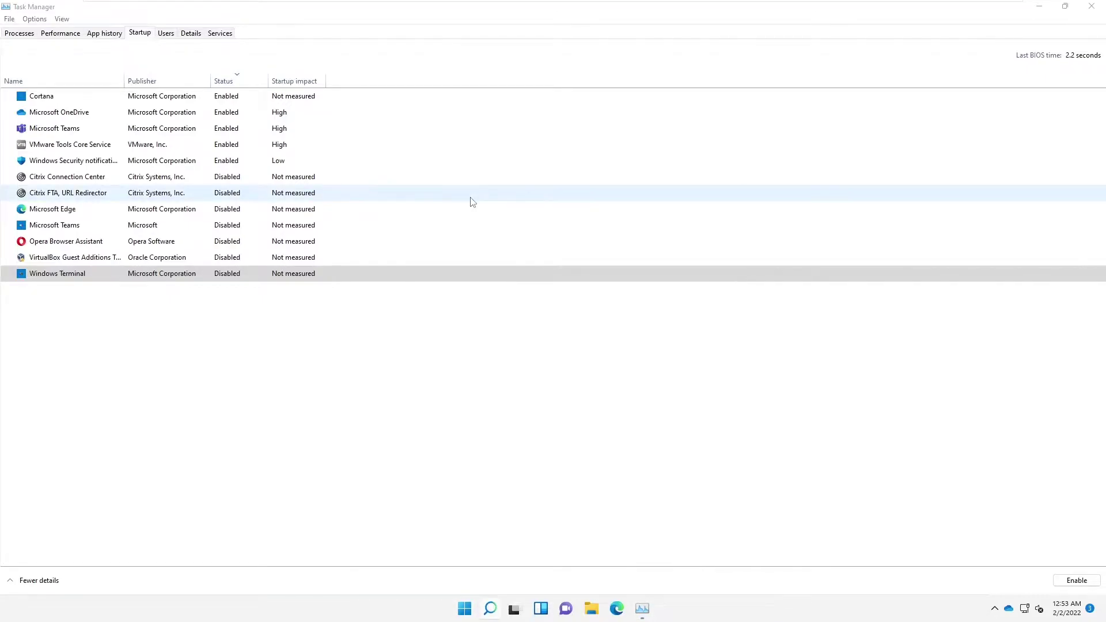
left_click(490, 609)
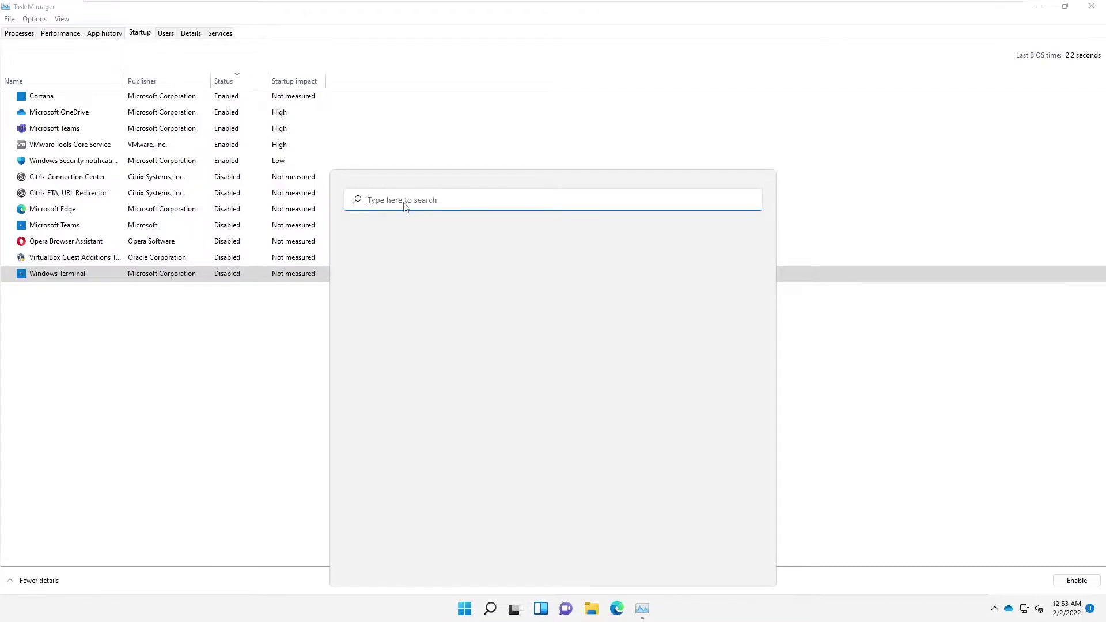
key("Escape")
left_click(411, 241)
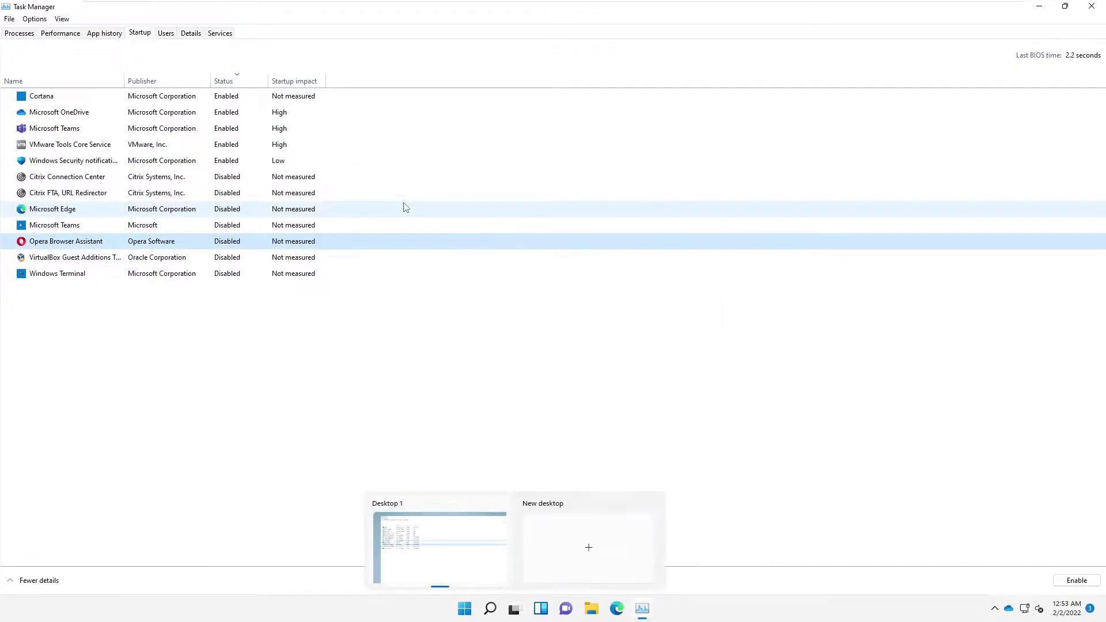
left_click(466, 596)
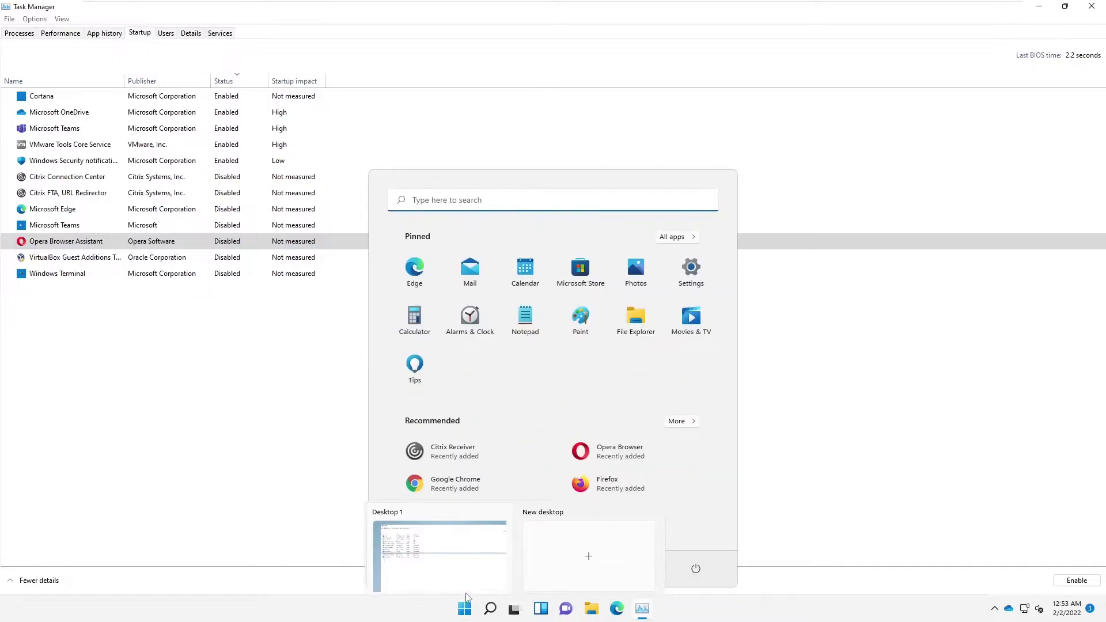
left_click(465, 597)
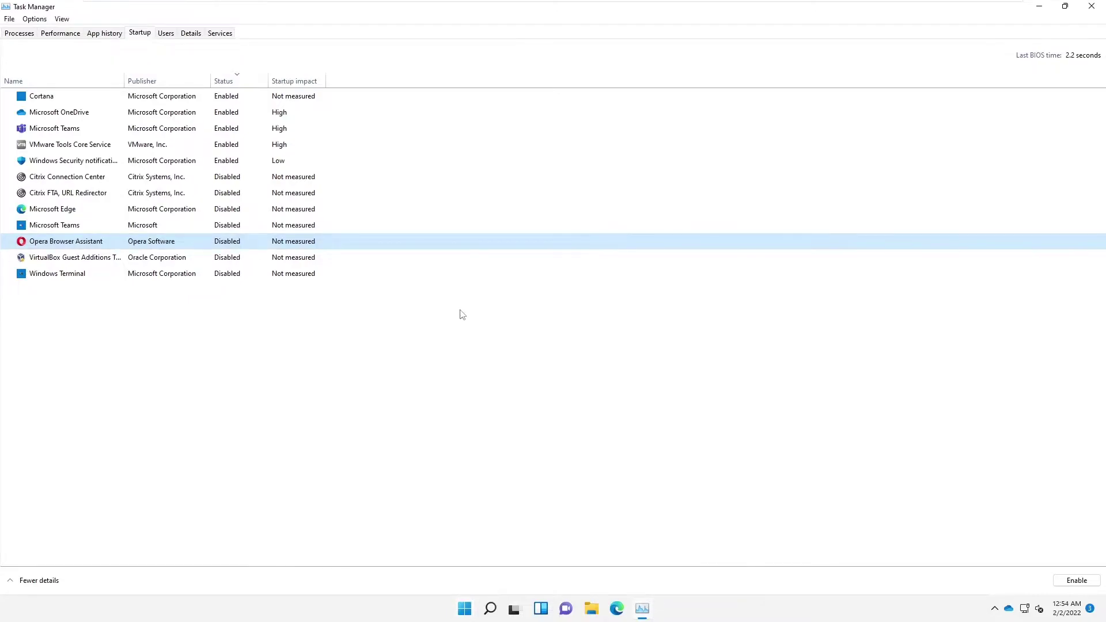
left_click(465, 608)
left_click(465, 608)
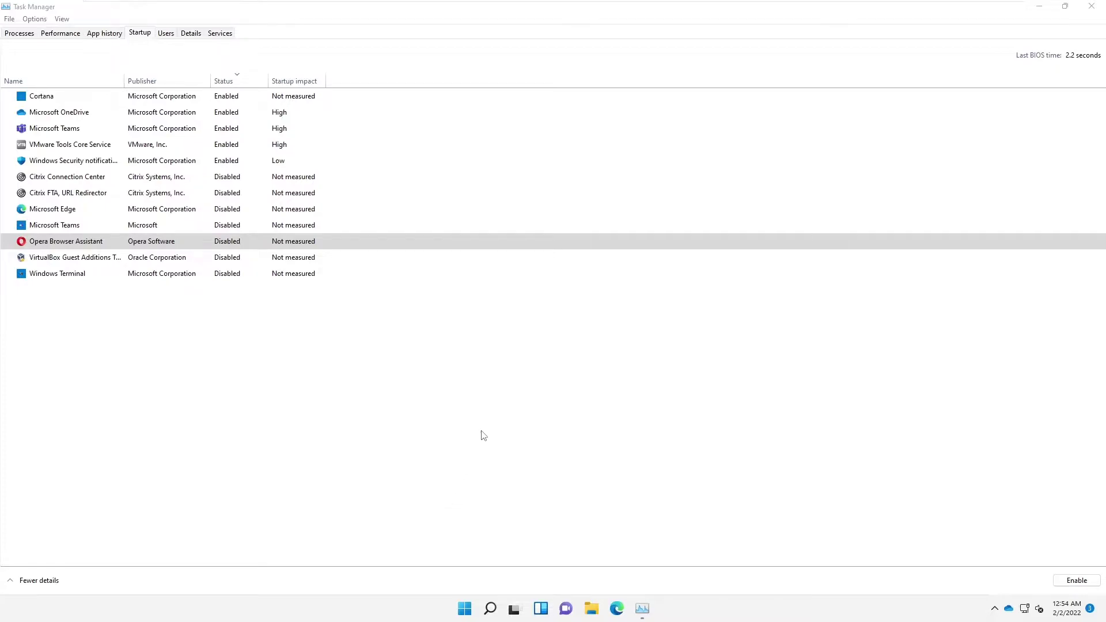
left_click(466, 610)
left_click(466, 609)
left_click(467, 610)
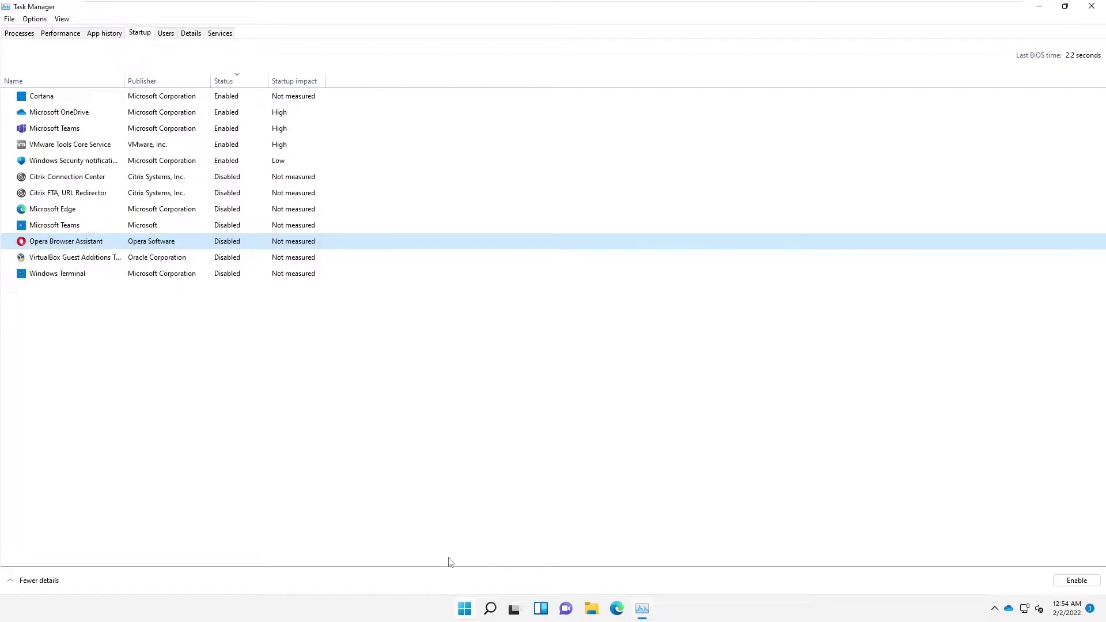
key("super")
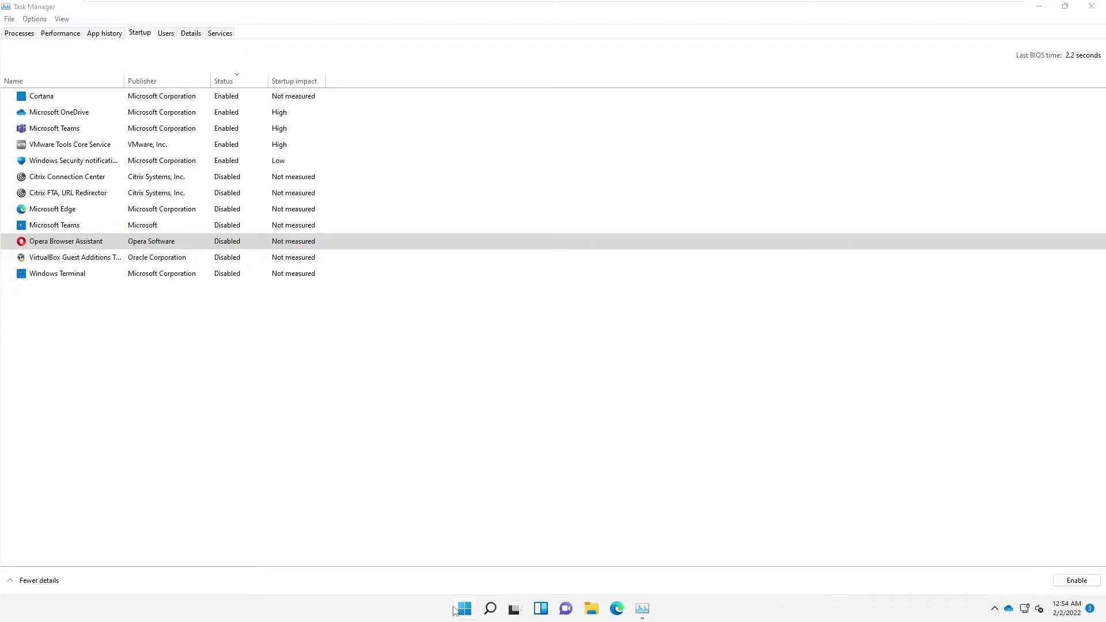
Search Windows for "optim", open Optimize Drives and start optimizing the C: drive
left_click(488, 611)
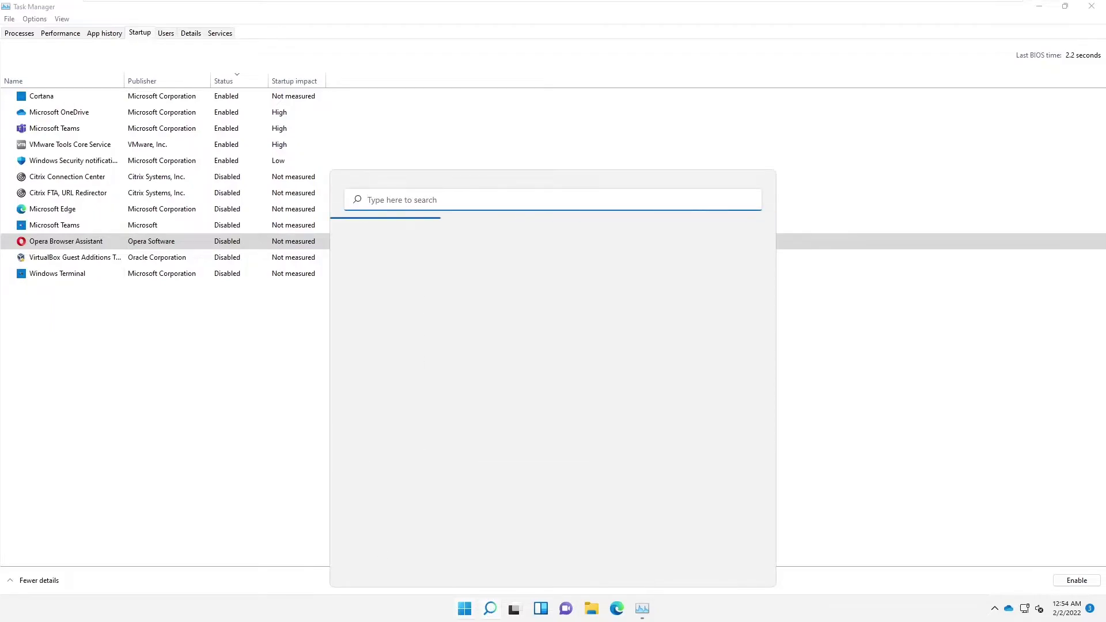
type("optim")
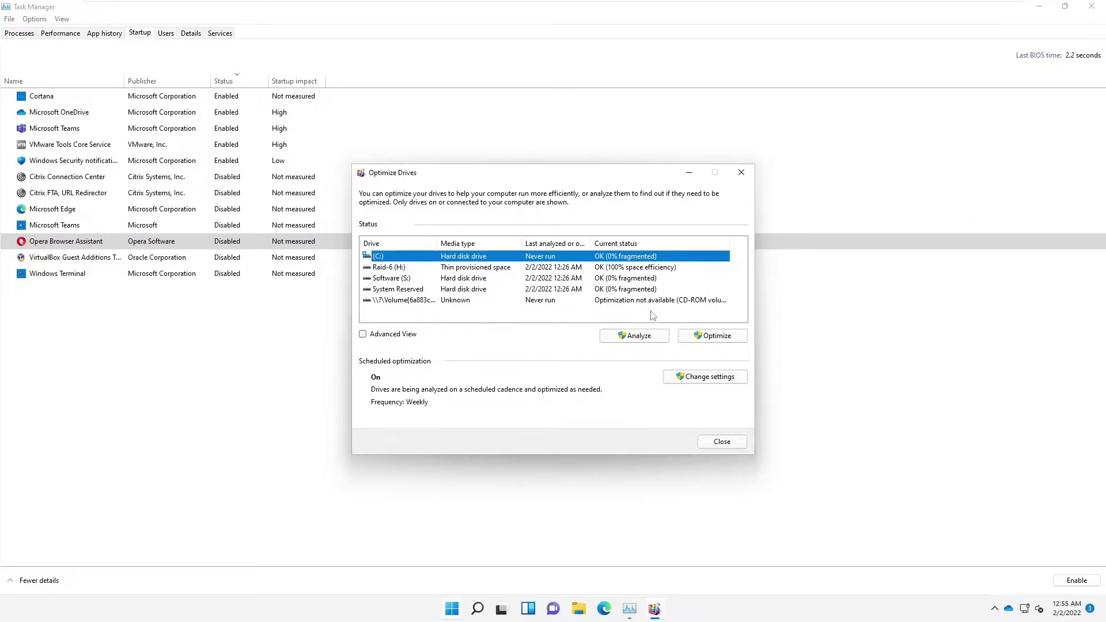
left_click(693, 336)
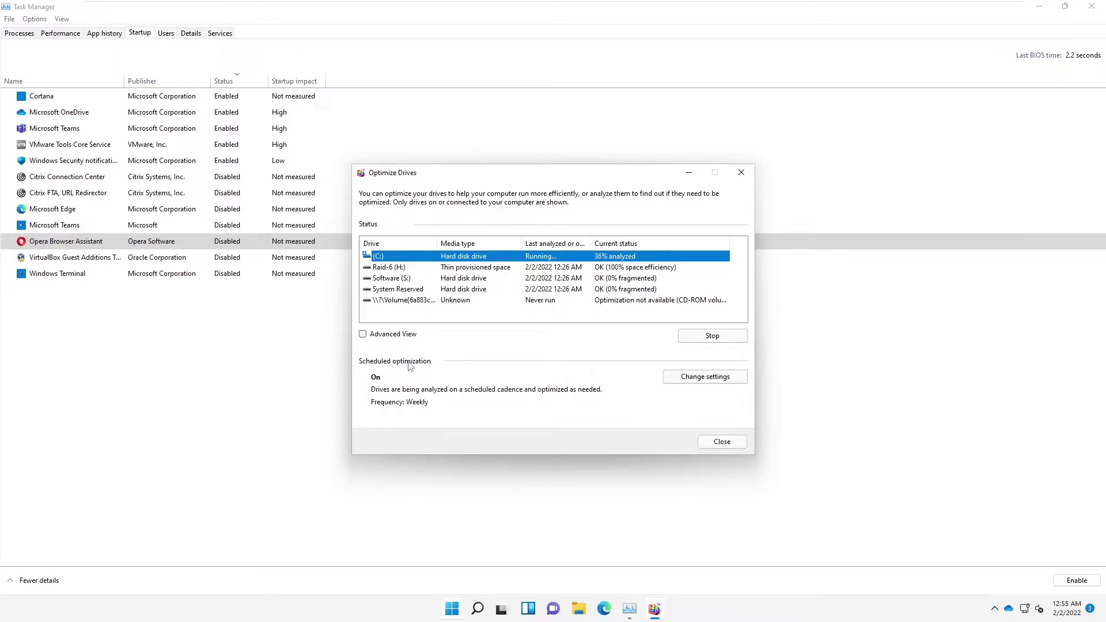
Review the frequency options of the drive optimization schedule and close it without saving
left_click(706, 378)
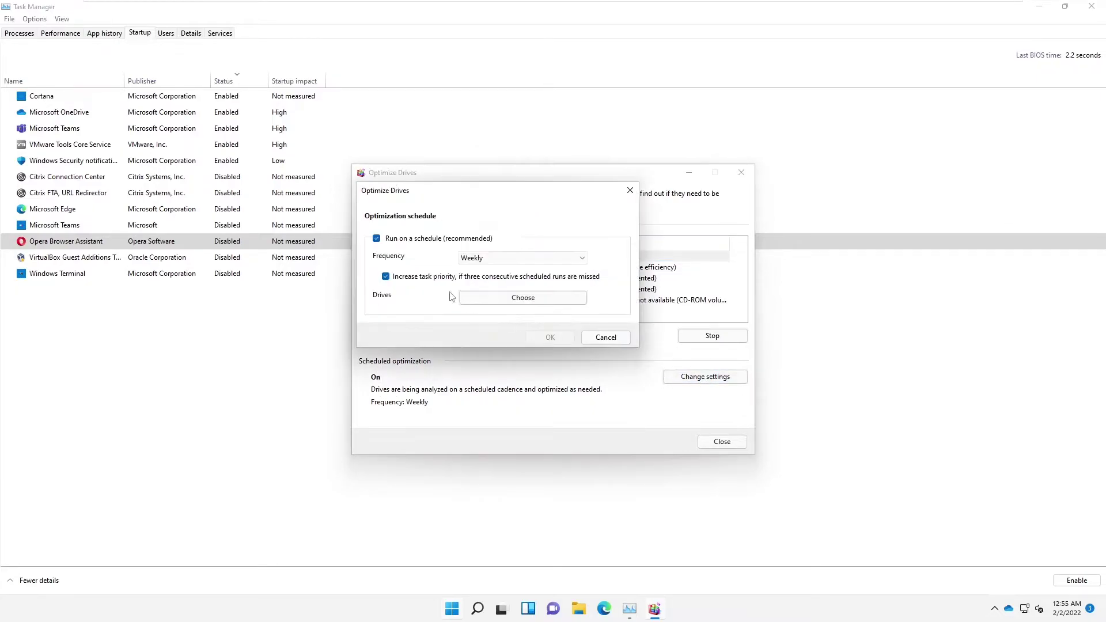
left_click(507, 262)
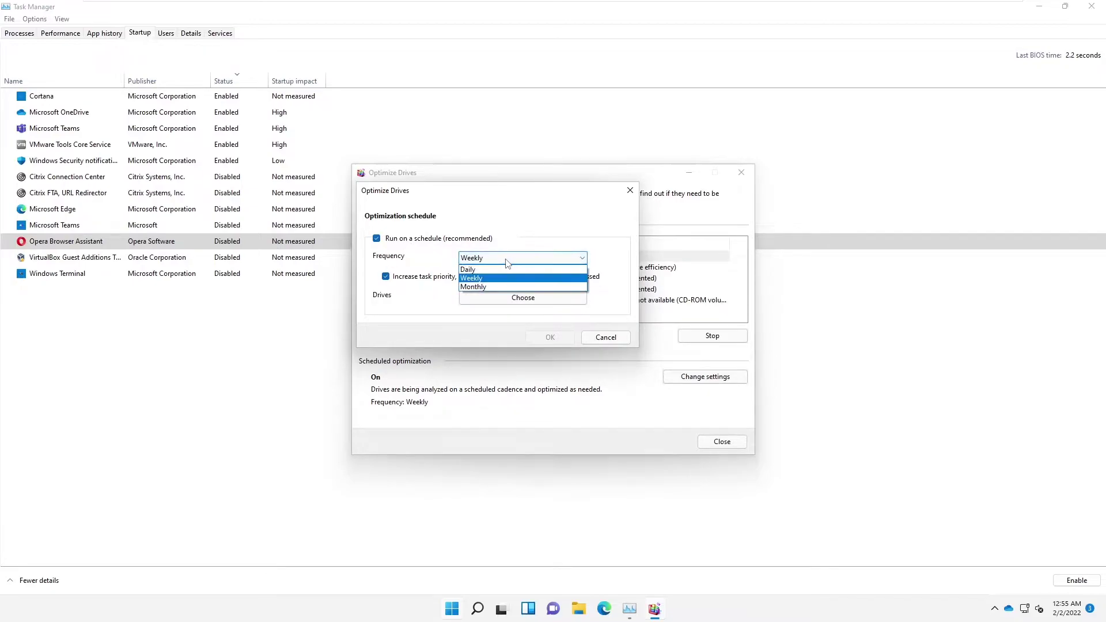
left_click(473, 280)
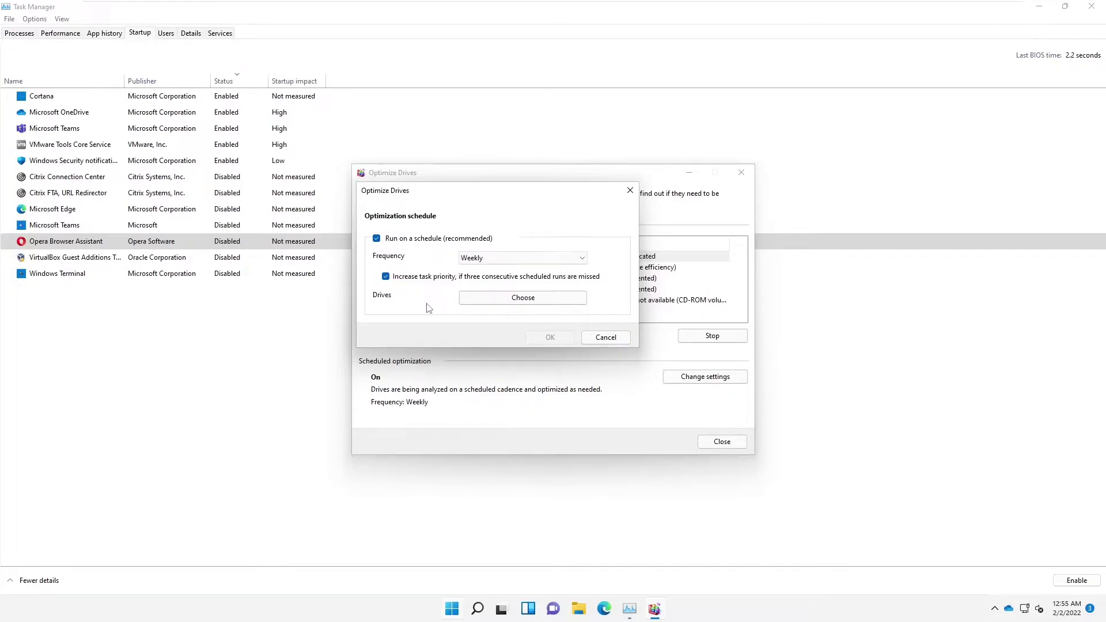
left_click(602, 338)
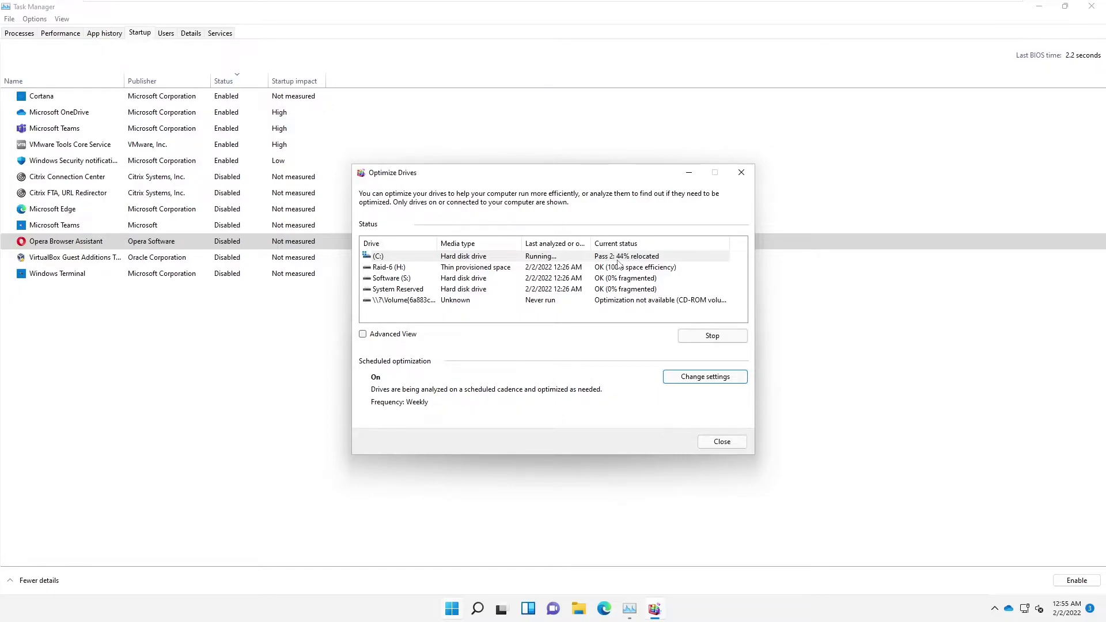
Search Windows for "disk"
left_click(452, 609)
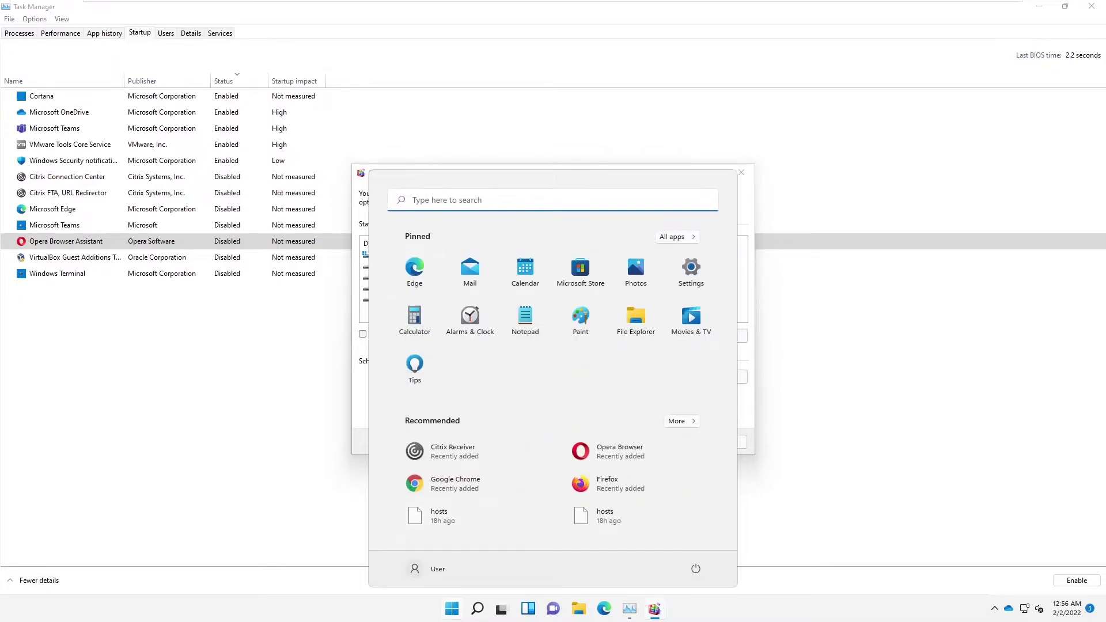
key("Escape")
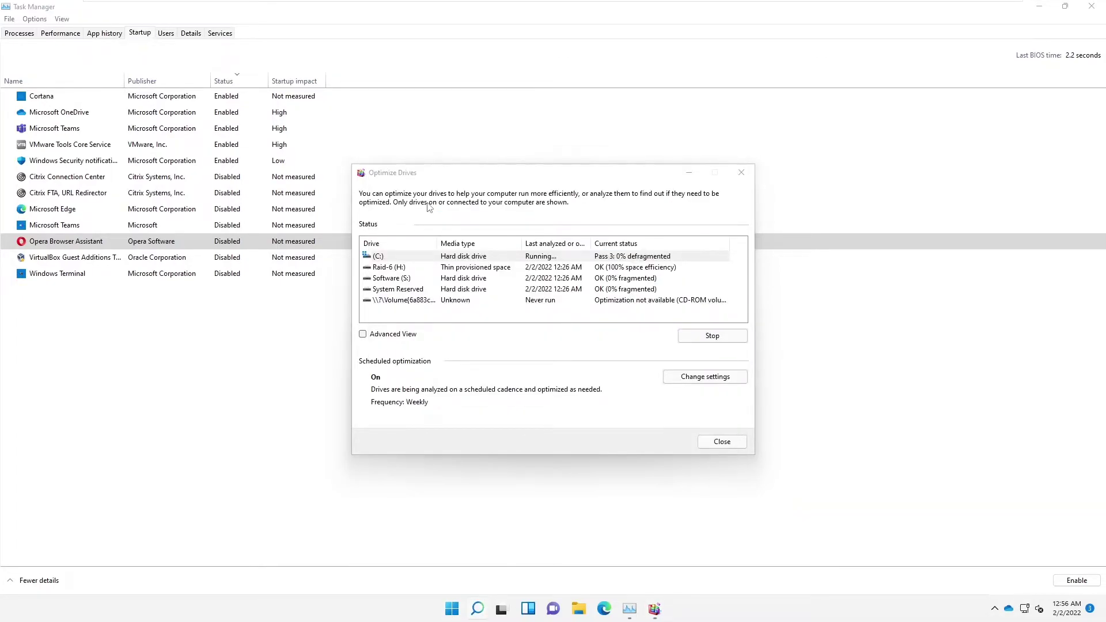
key("super")
type("d")
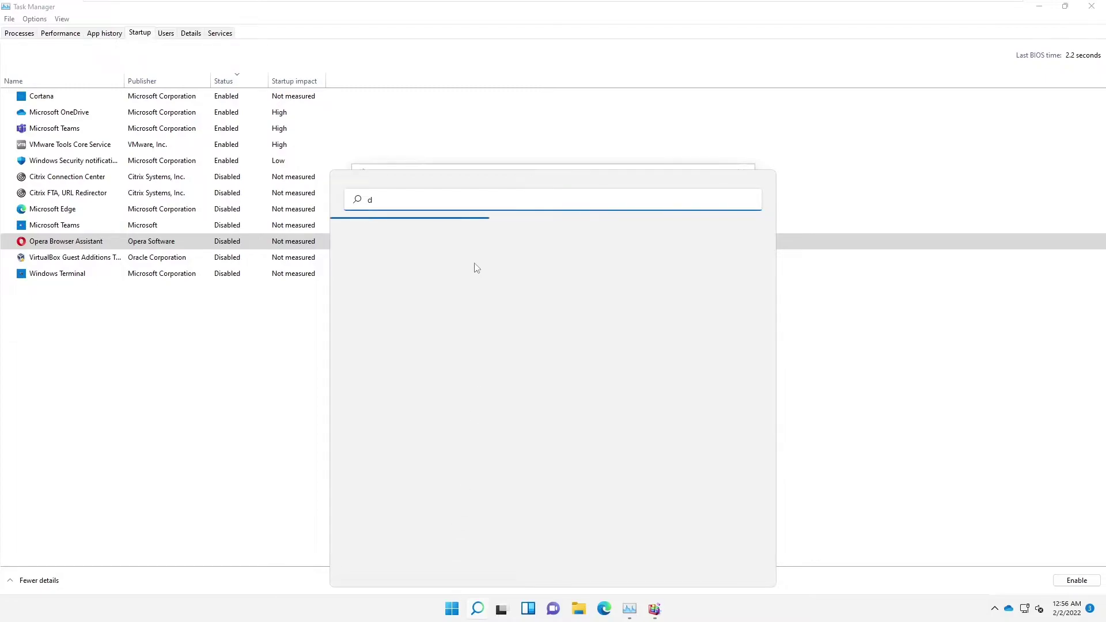
type("isk")
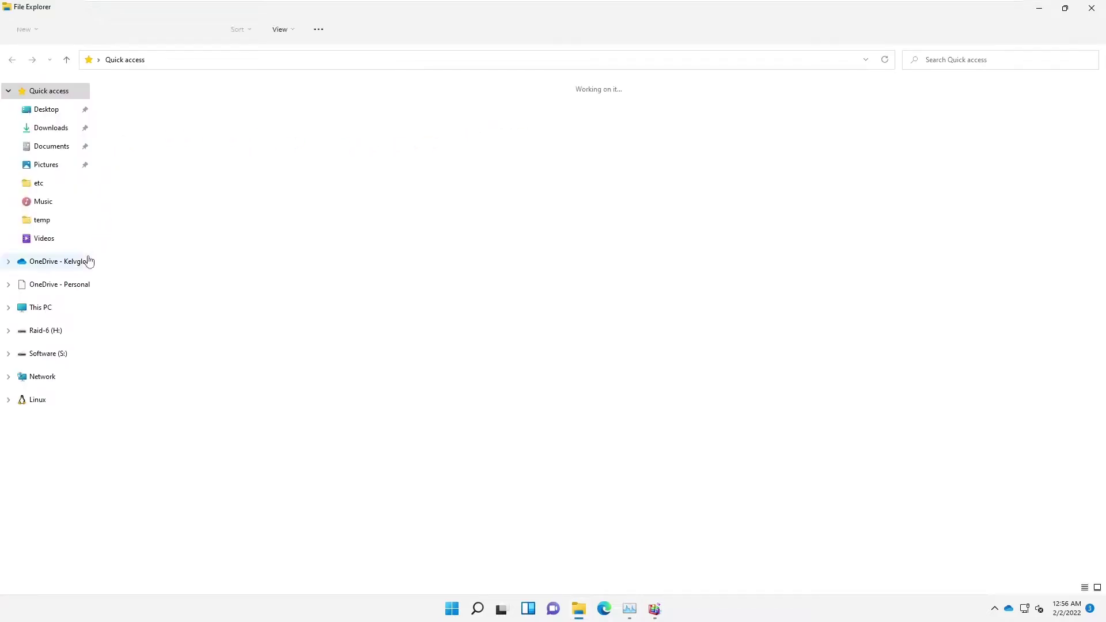
Show the drives under This PC and open the properties of Local Disk (C:)
left_click(54, 308)
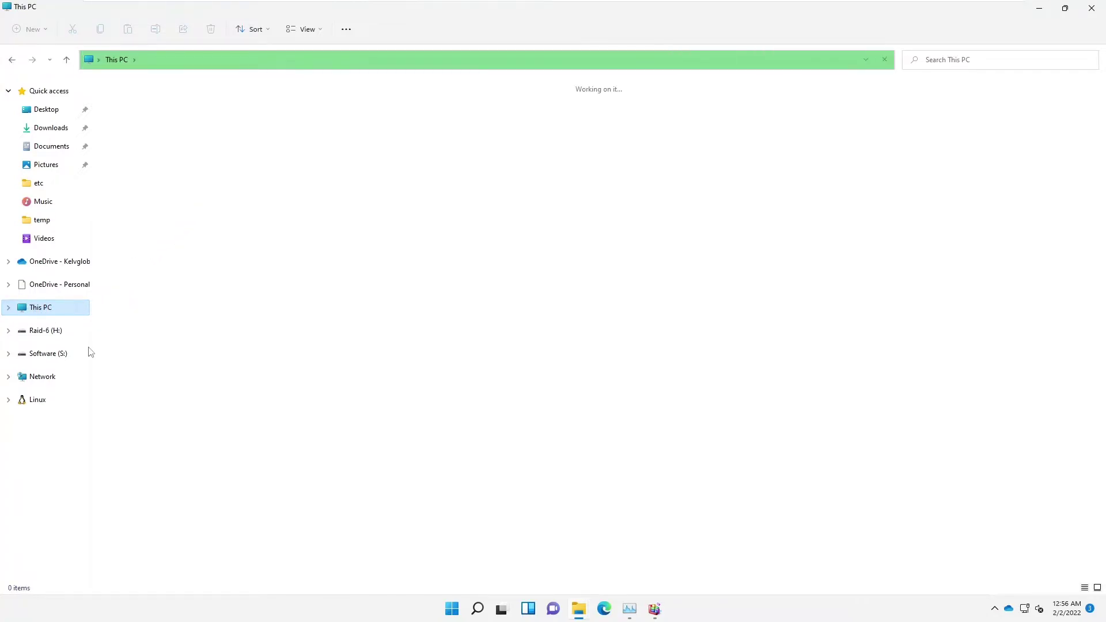
left_click(187, 163)
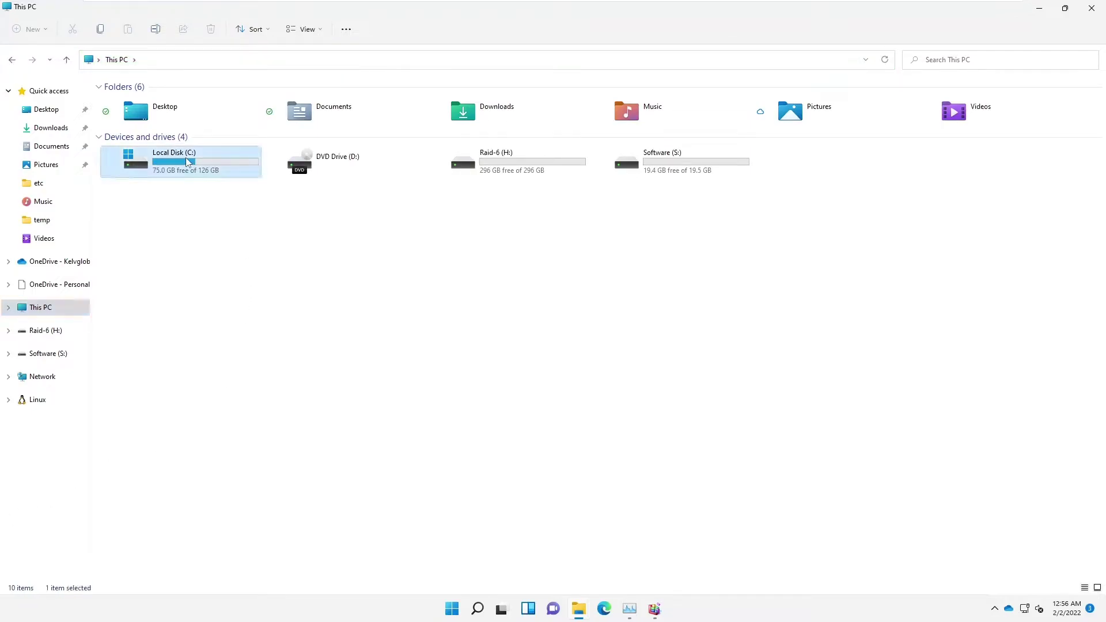
right_click(186, 158)
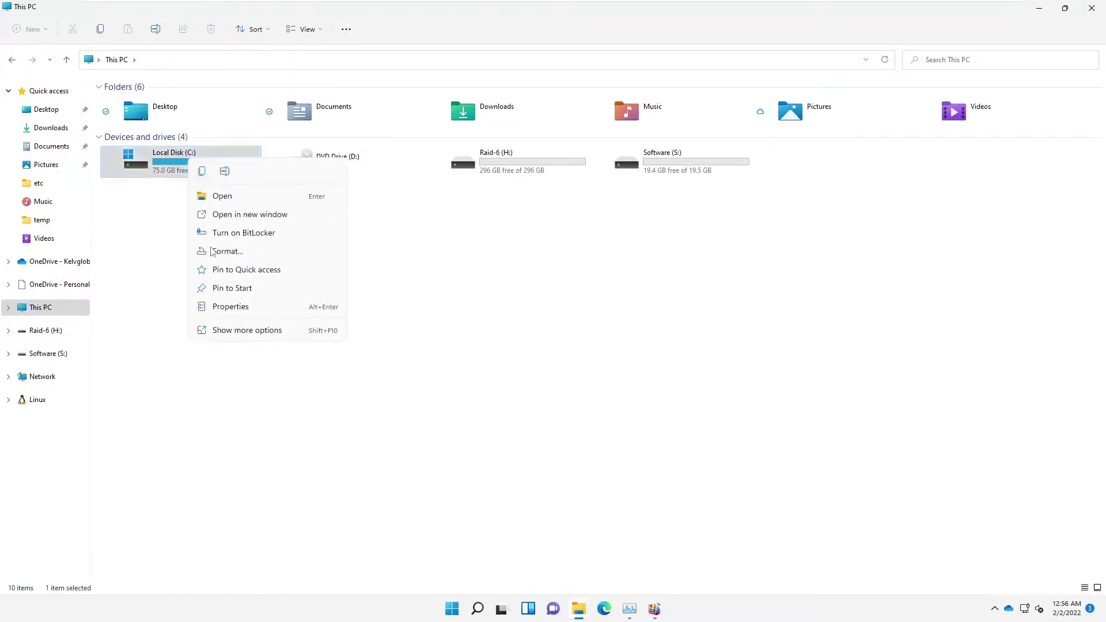
left_click(230, 308)
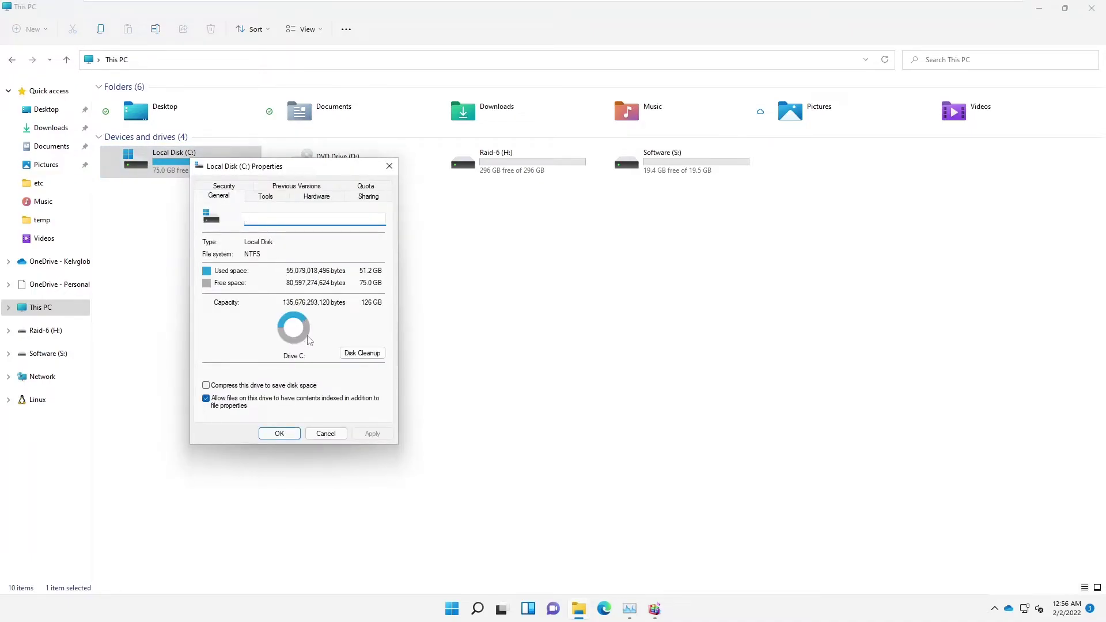
Look at the C: drive's error checking and optimization tools and start Disk Cleanup for the drive
left_click(362, 353)
left_click(269, 197)
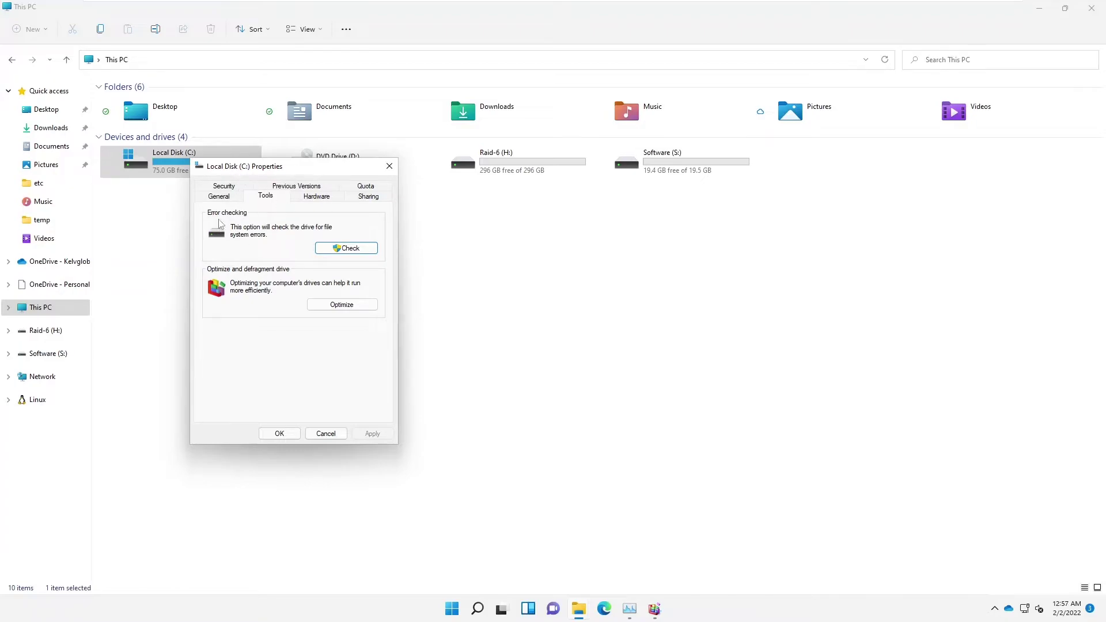
left_click(221, 198)
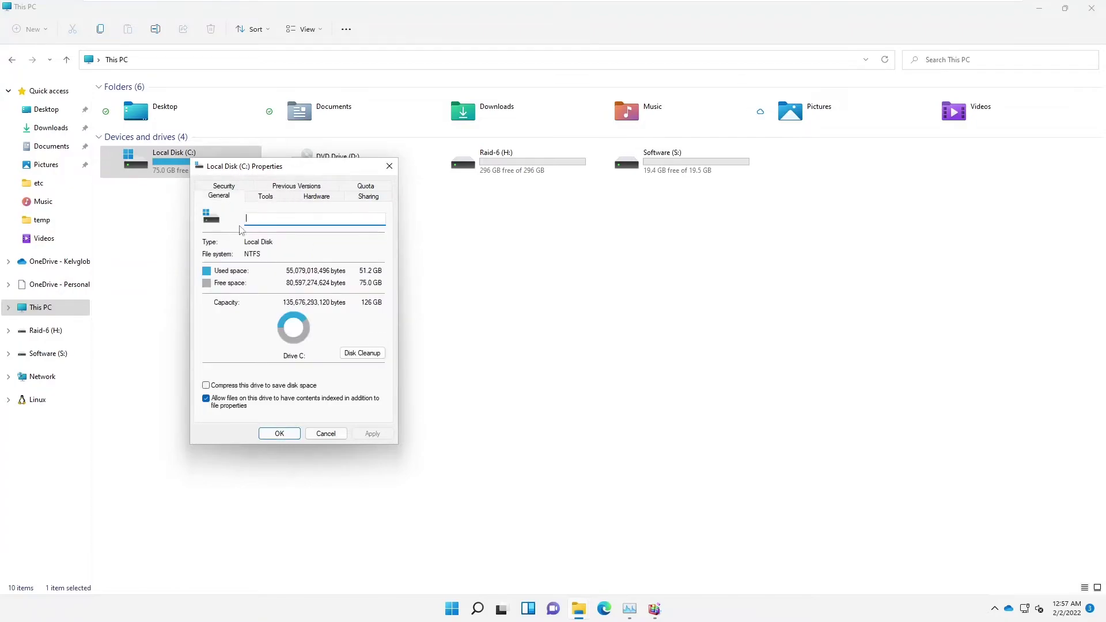
left_click(361, 353)
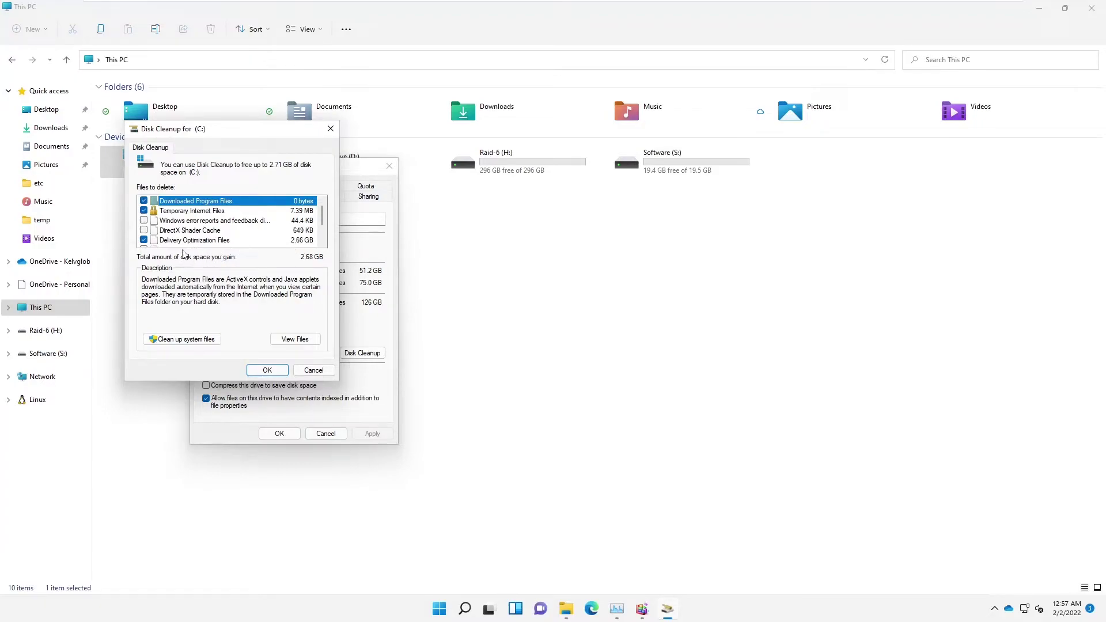
Add the Recycle Bin to the files to delete on C: and run the cleanup, confirming the permanent deletion
left_click(322, 242)
left_click(322, 242)
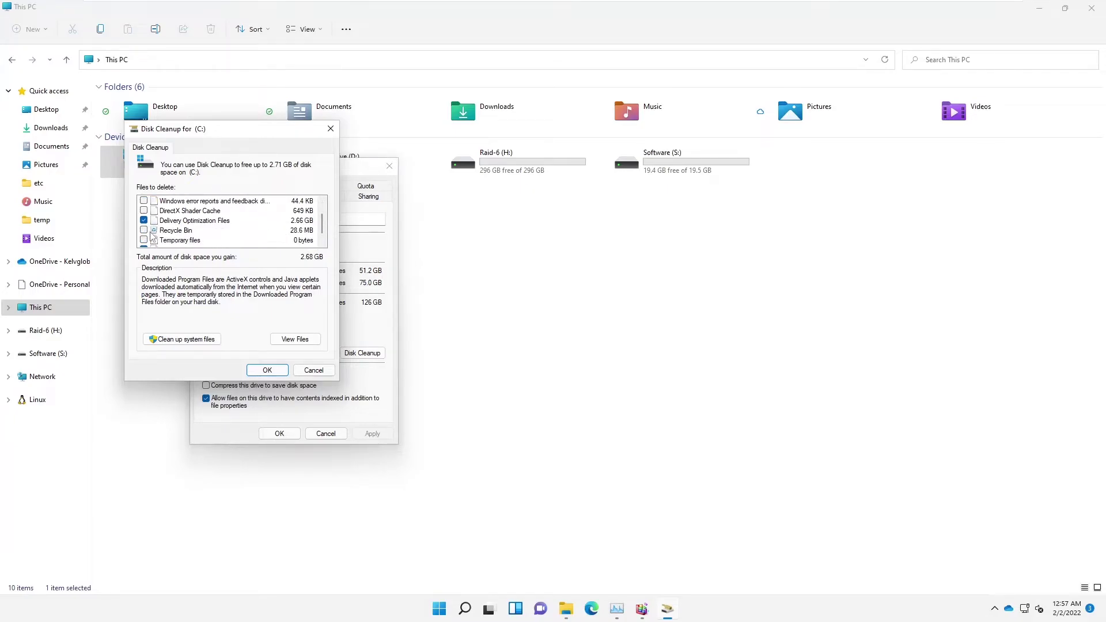
left_click(144, 231)
left_click(322, 238)
scroll(324, 224, "up", 1)
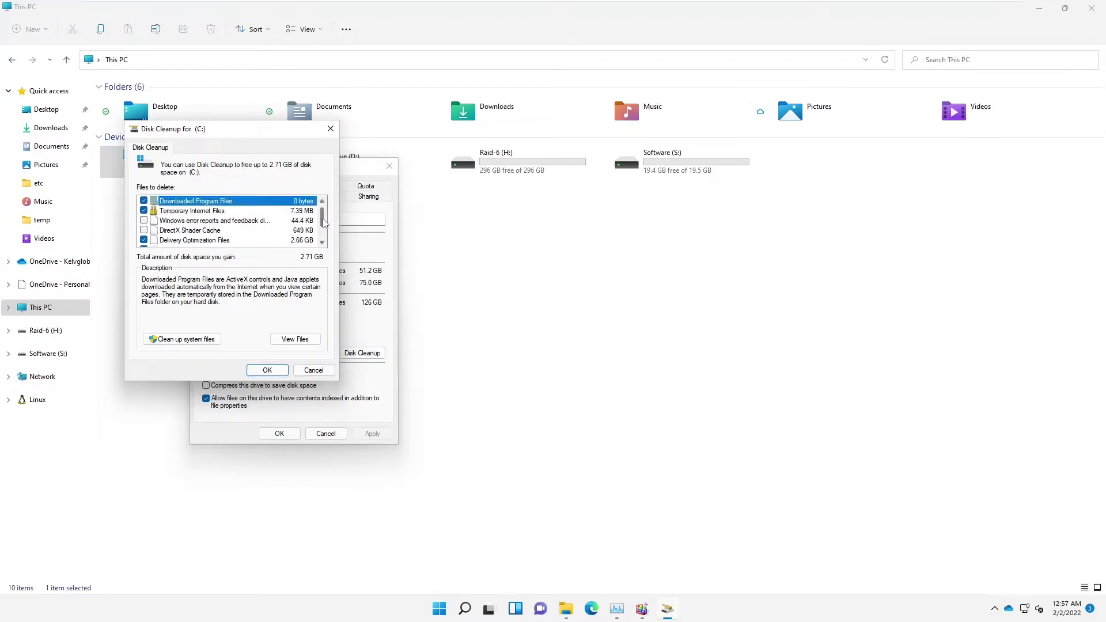
scroll(324, 226, "down", 1)
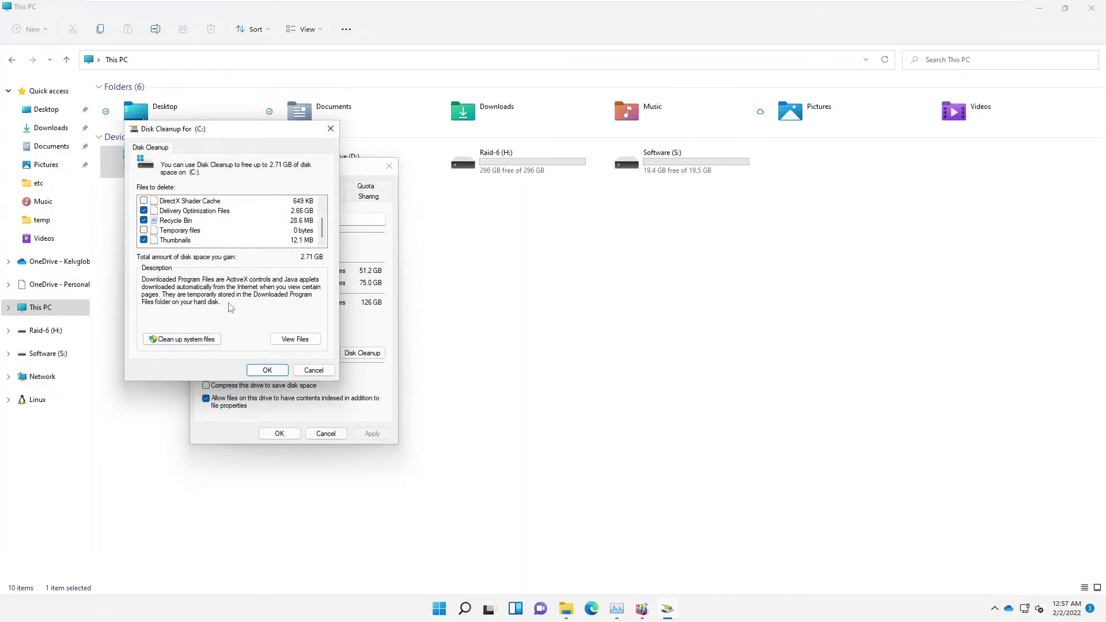
left_click(267, 370)
left_click(571, 311)
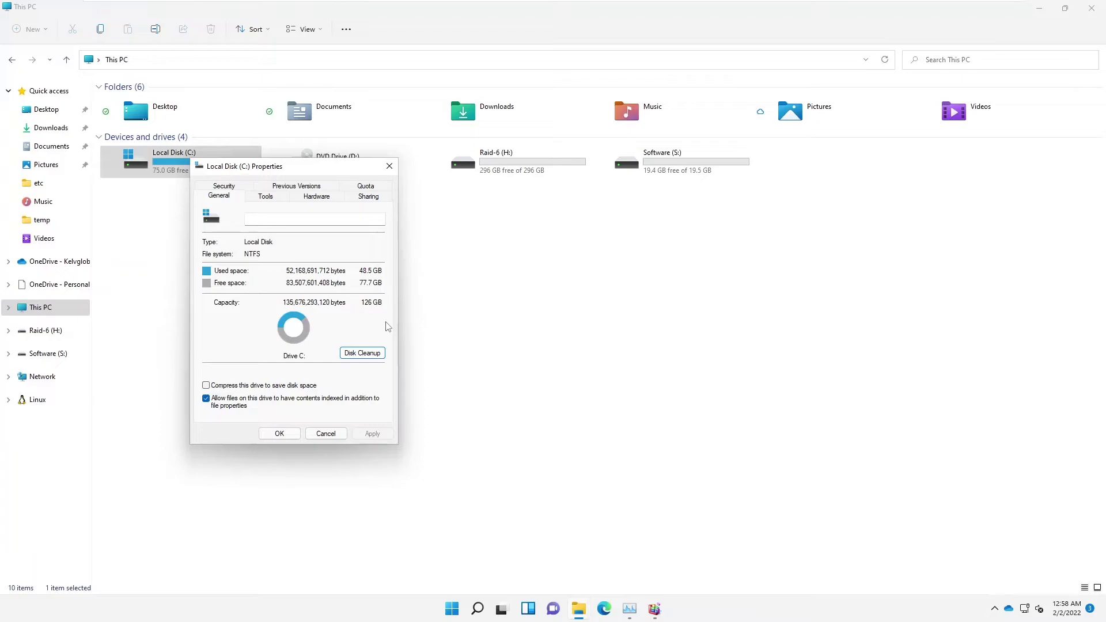
Open Programs and Features by running appwiz.cpl
key("super+r")
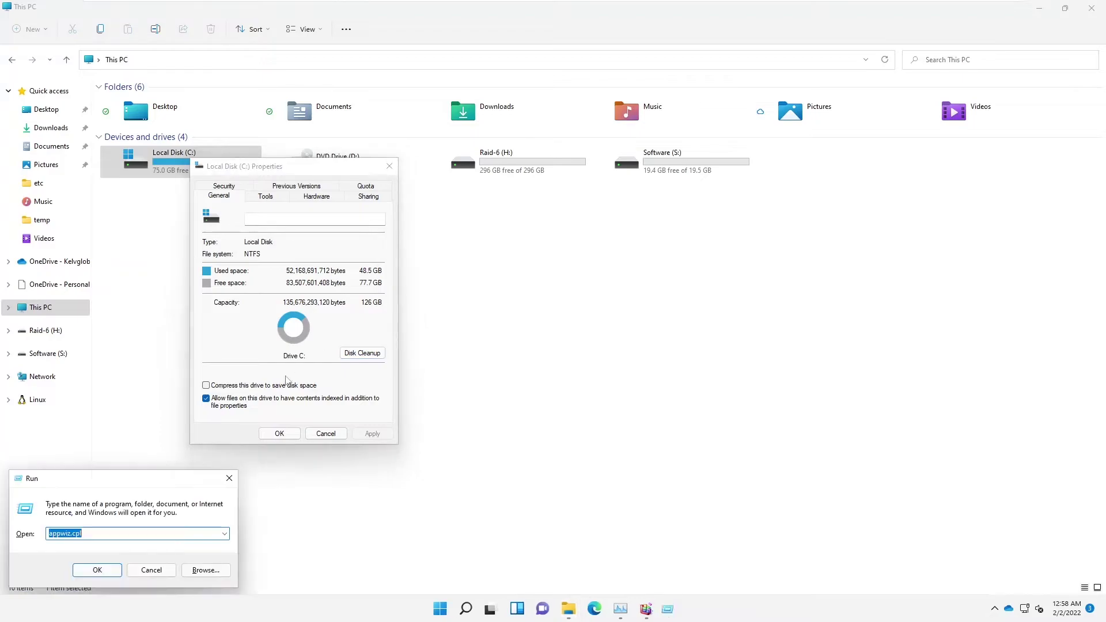
left_click(85, 534)
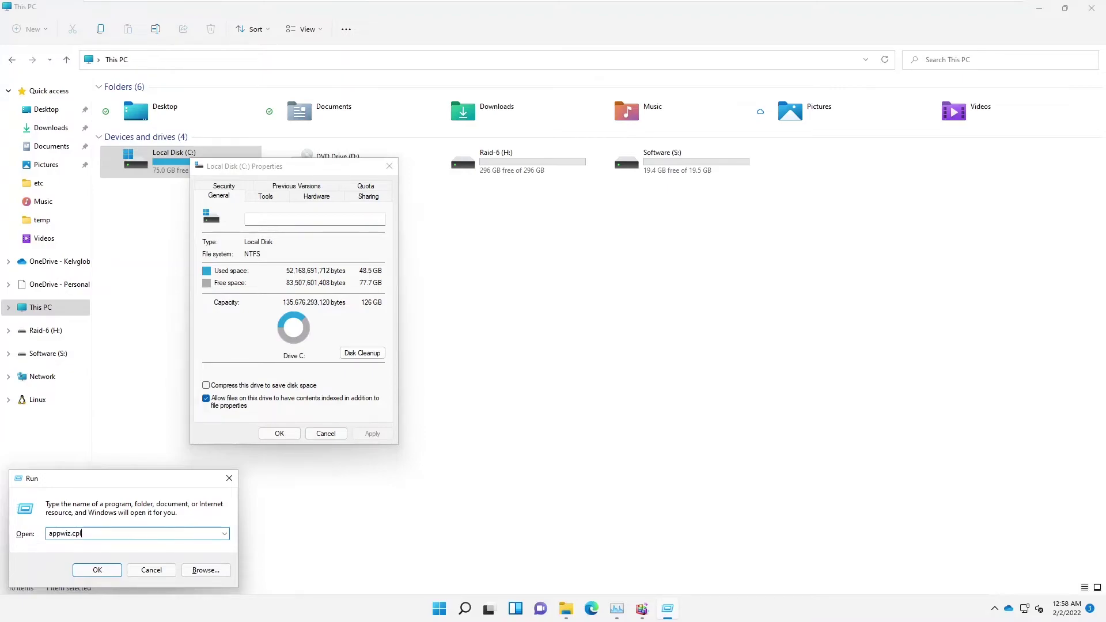
left_click(102, 573)
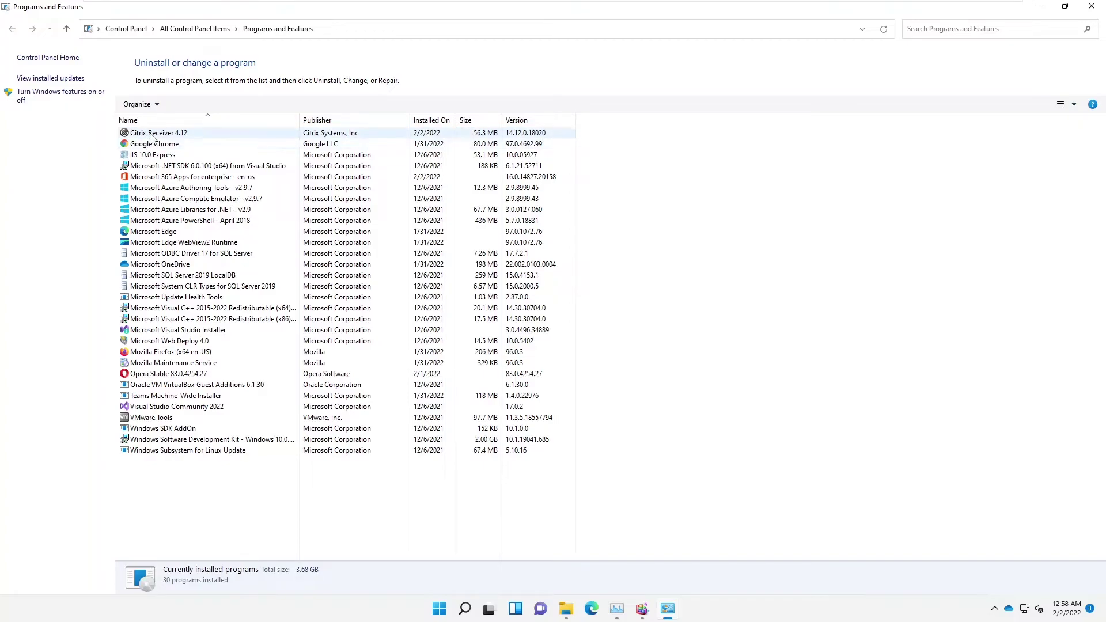
Uninstall Citrix Receiver 4.12, approving the permission request and confirming the removal
left_click(148, 133)
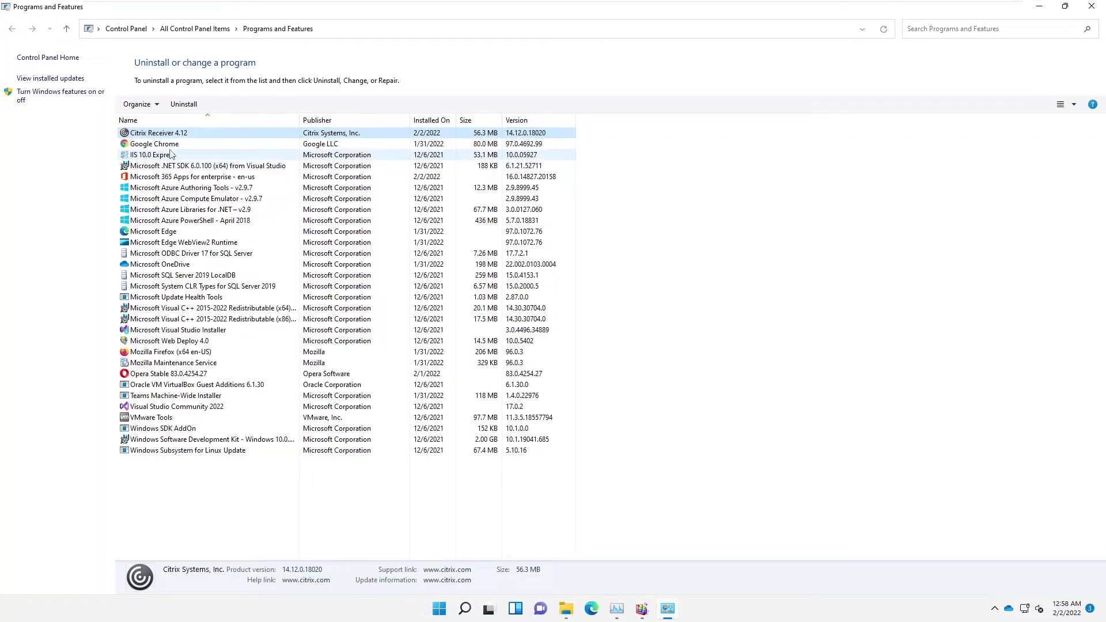
left_click(190, 106)
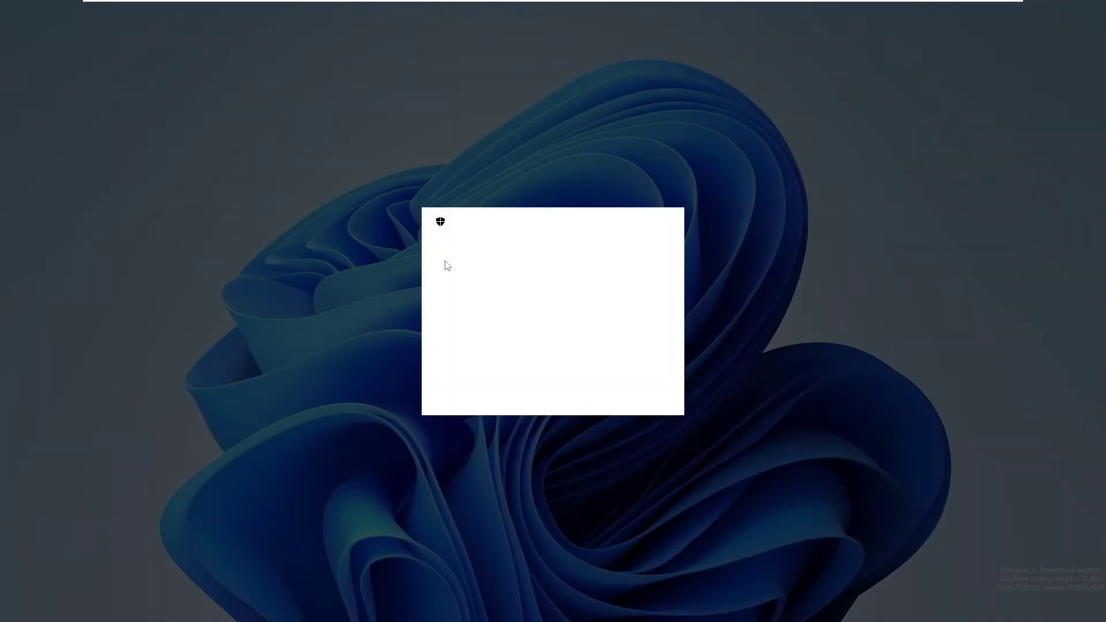
left_click(492, 392)
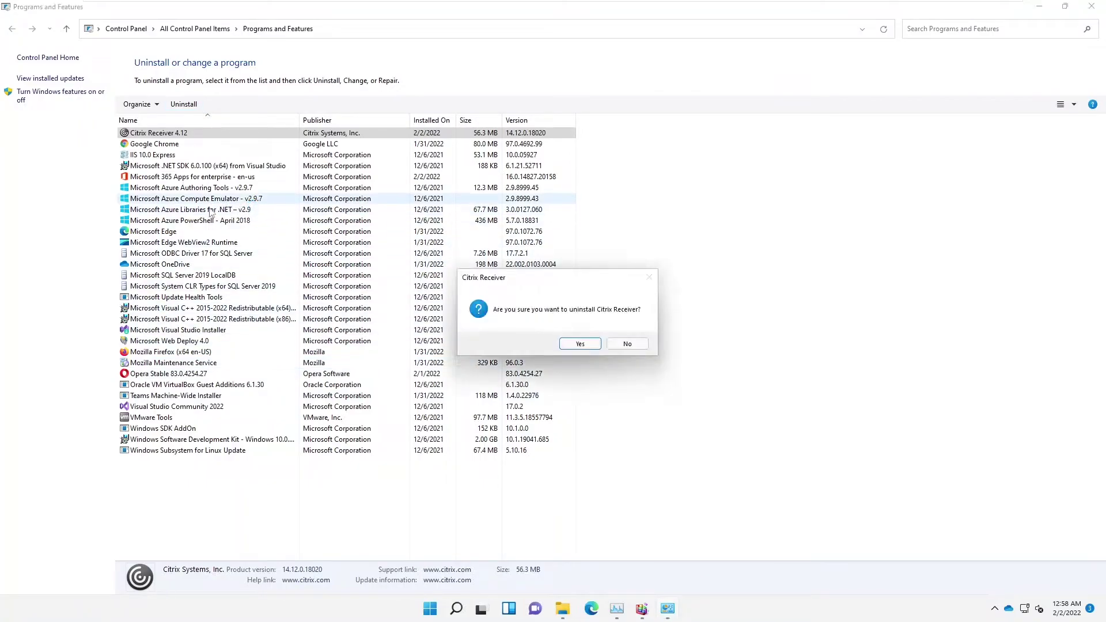
key("Return")
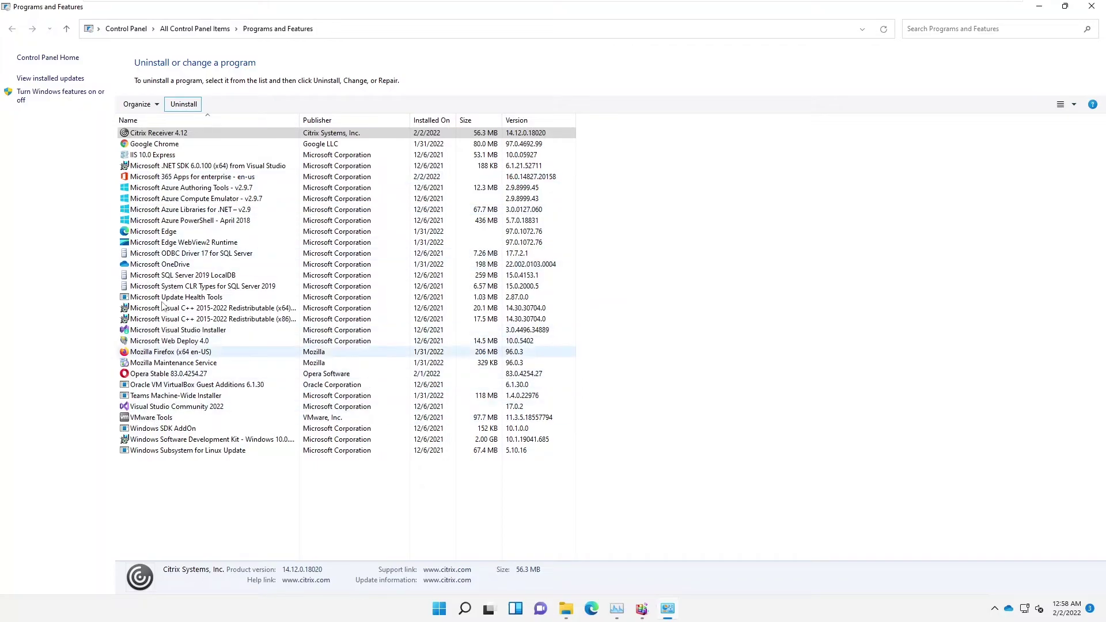
Try to uninstall Opera Stable 83.0.4254.27 and dismiss the notice
left_click(166, 375)
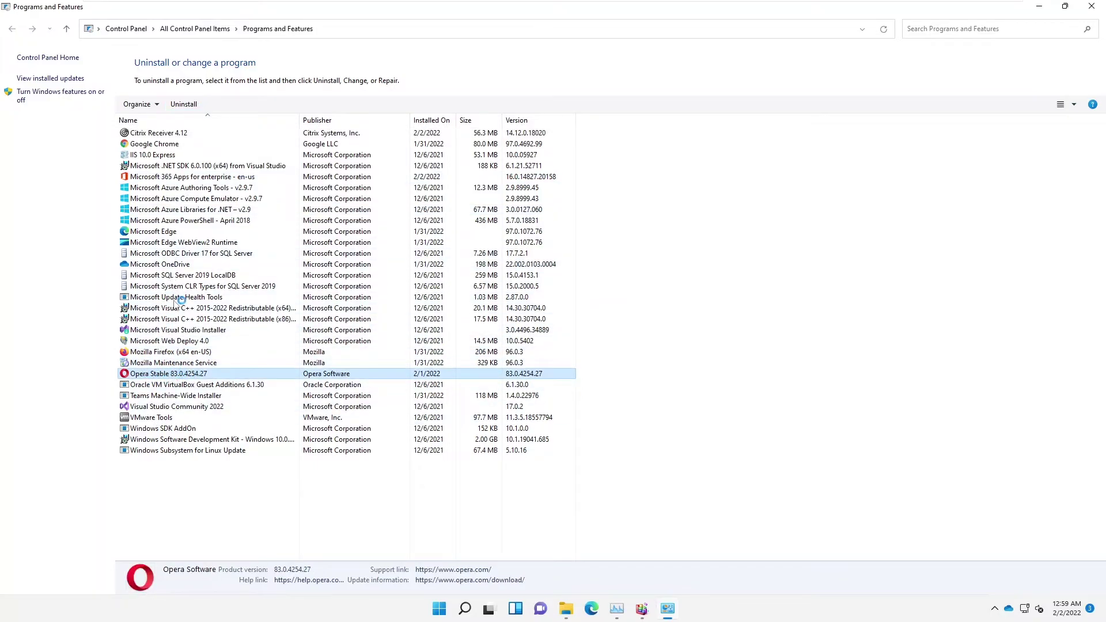
left_click(184, 104)
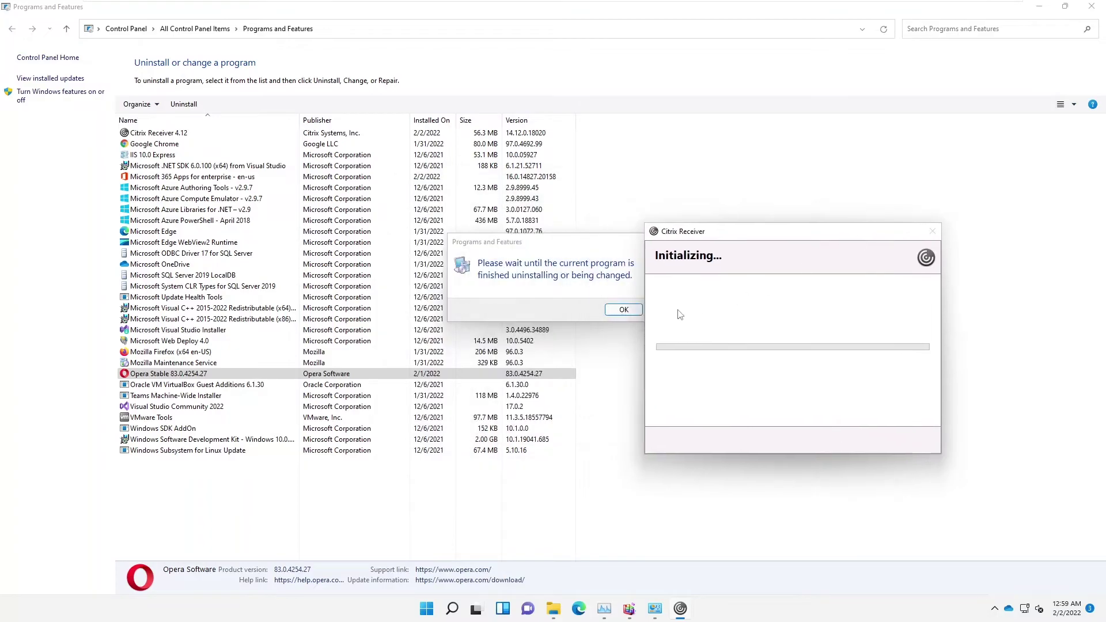
left_click(625, 312)
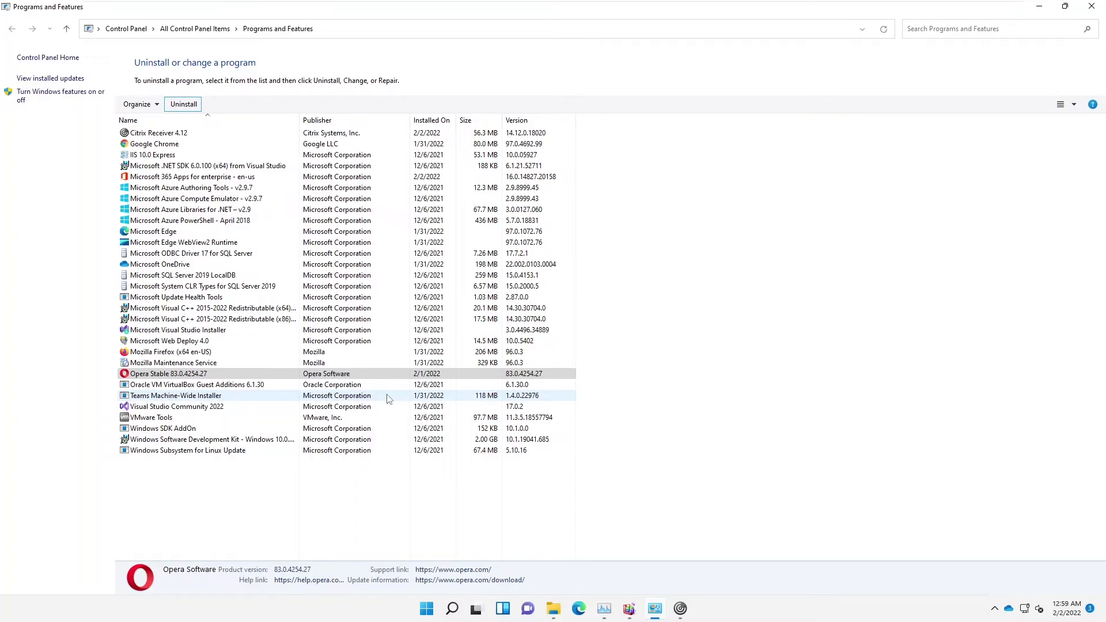
Search Windows for "service" and open the Services app
left_click(426, 610)
left_click(426, 612)
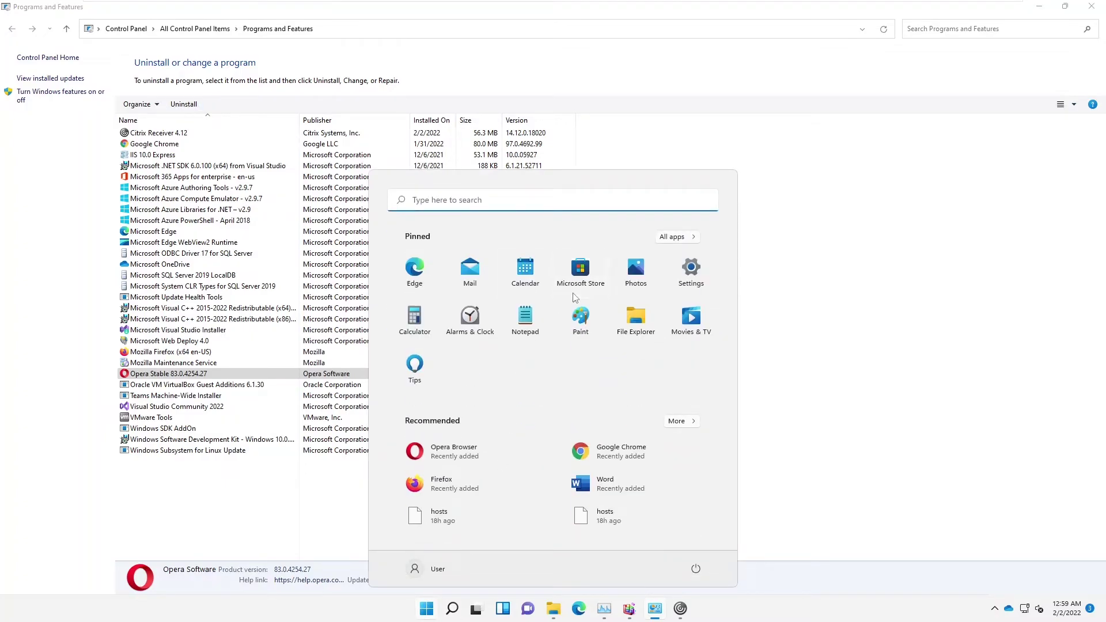
type("service\"s")
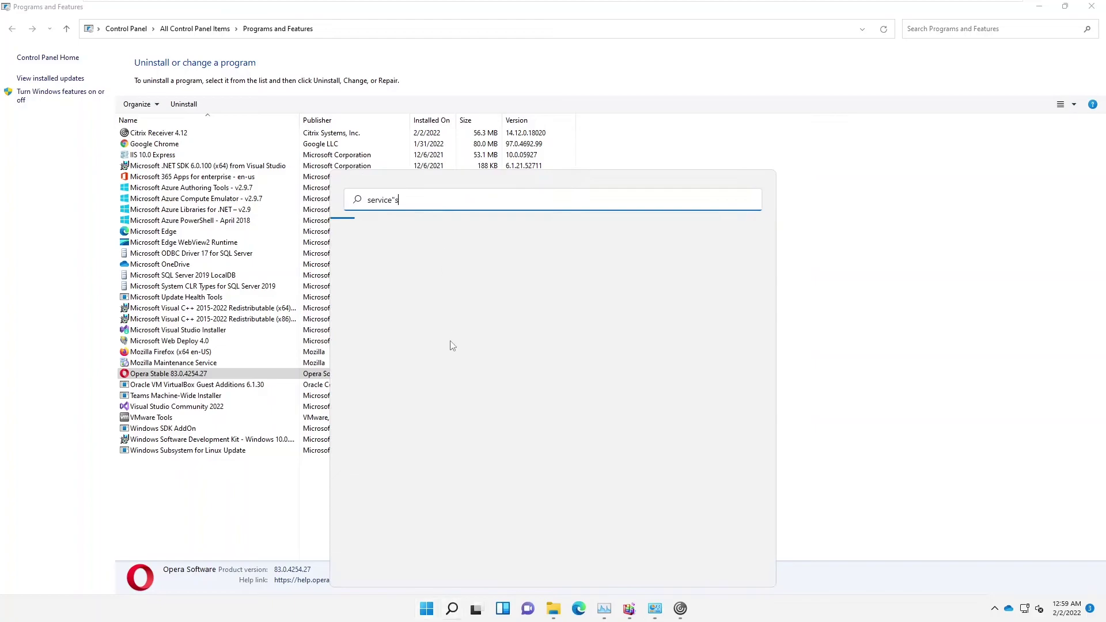
key("BackSpace")
key("BackSpace")
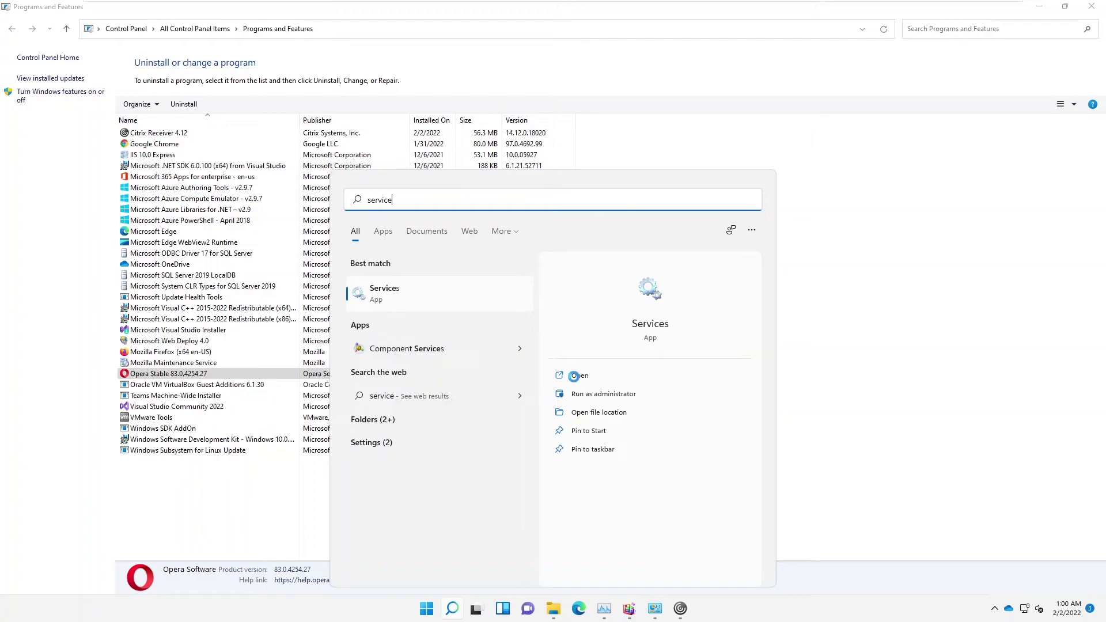
left_click(579, 378)
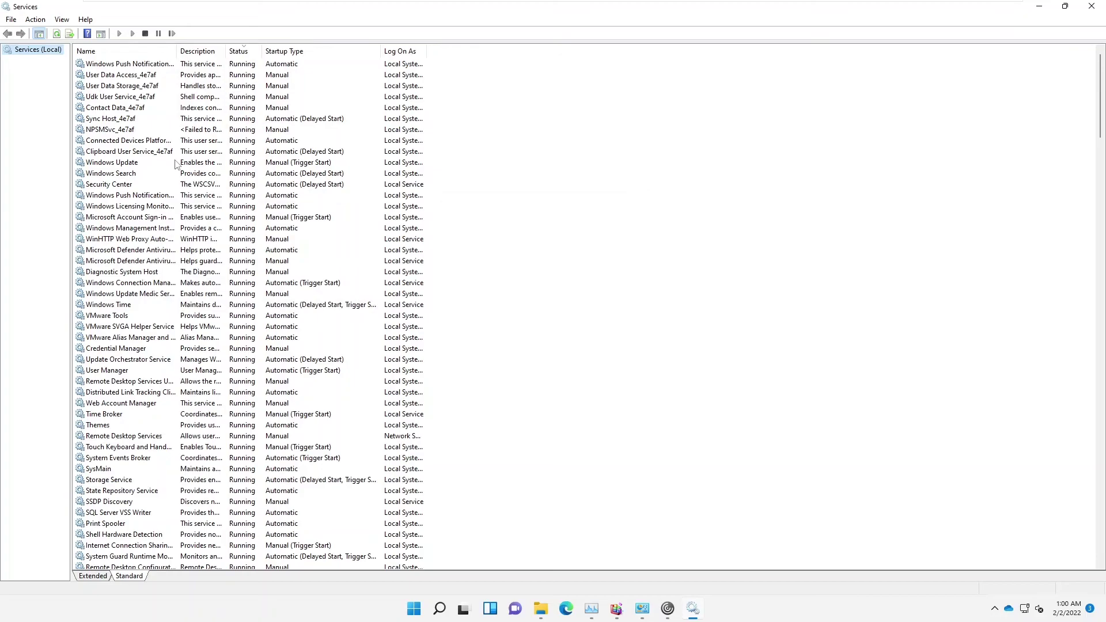
Examine the list of Windows services, comparing which are running and their startup types
scroll(176, 164, "down", 5)
scroll(180, 207, "up", 5)
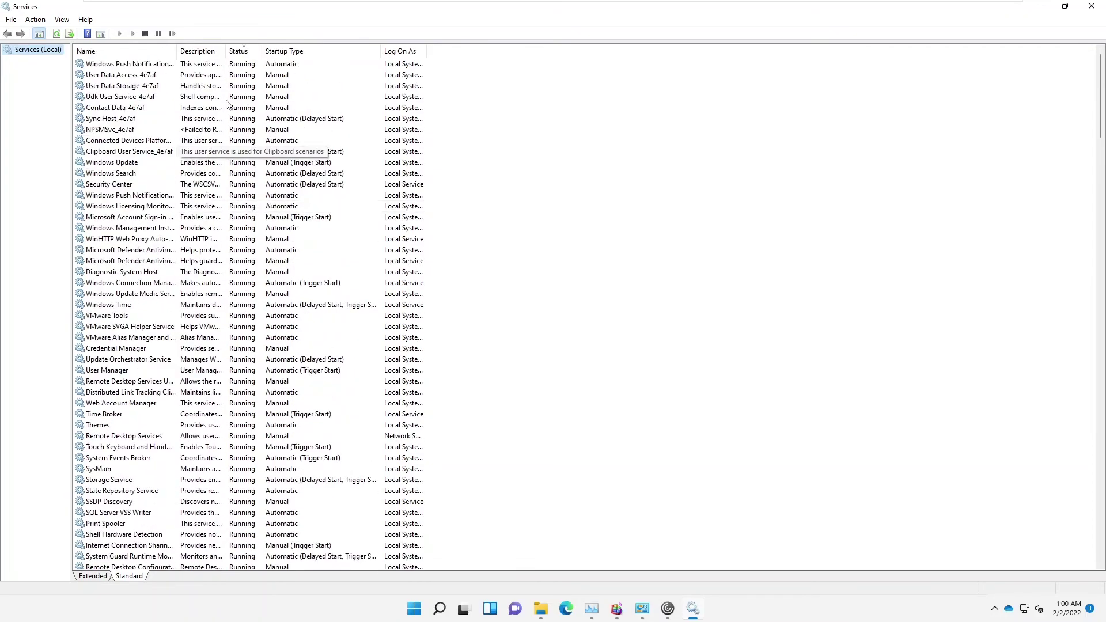
scroll(229, 127, "down", 5)
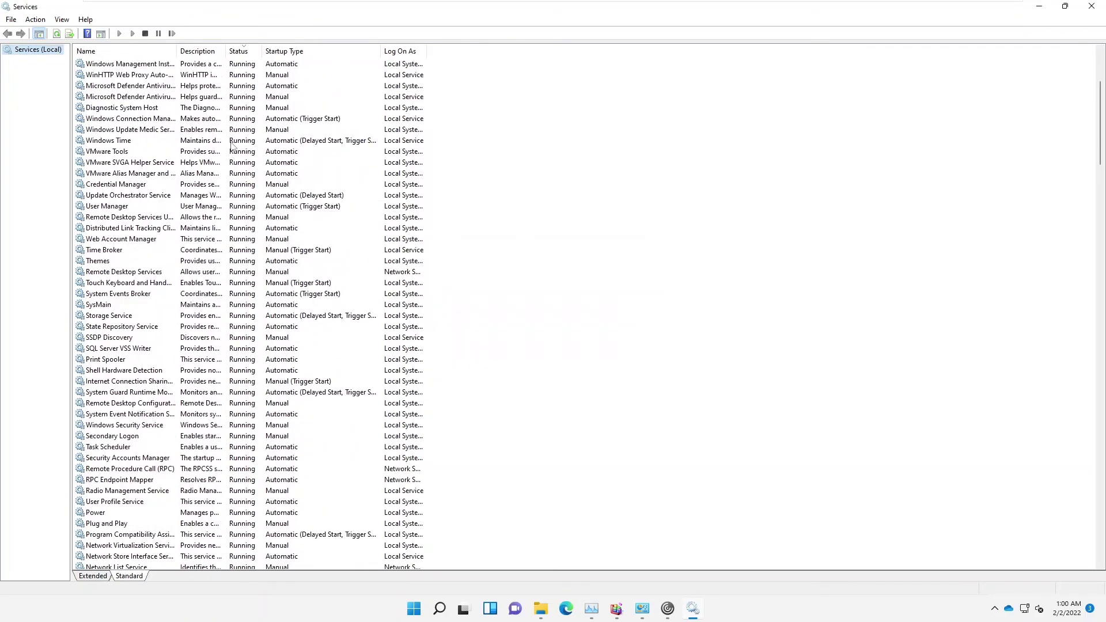
scroll(231, 150, "down", 9)
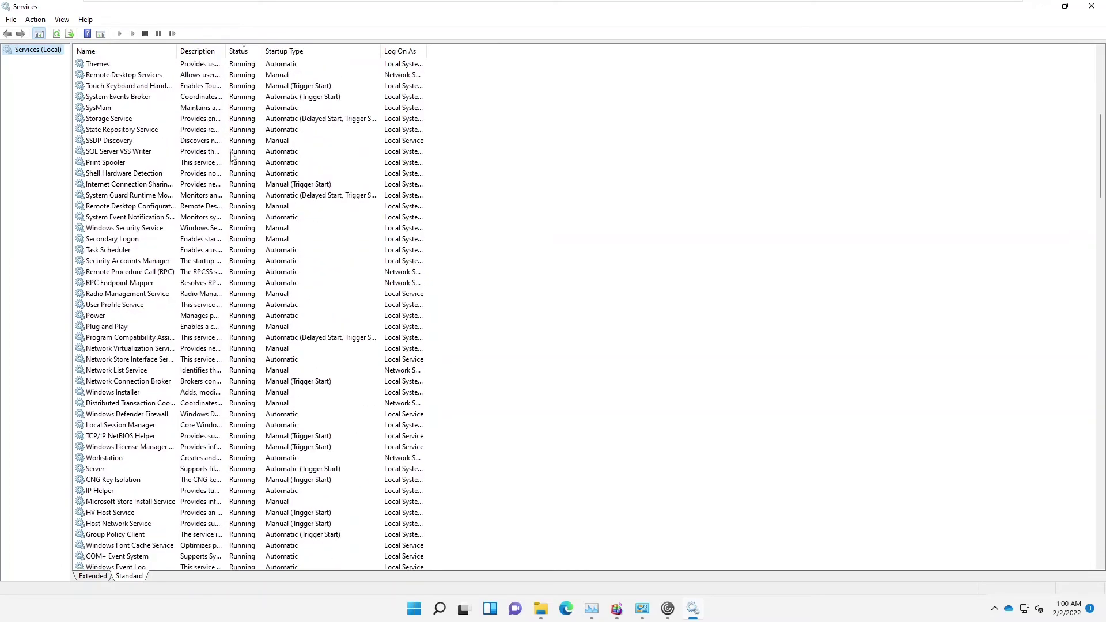
scroll(231, 155, "down", 12)
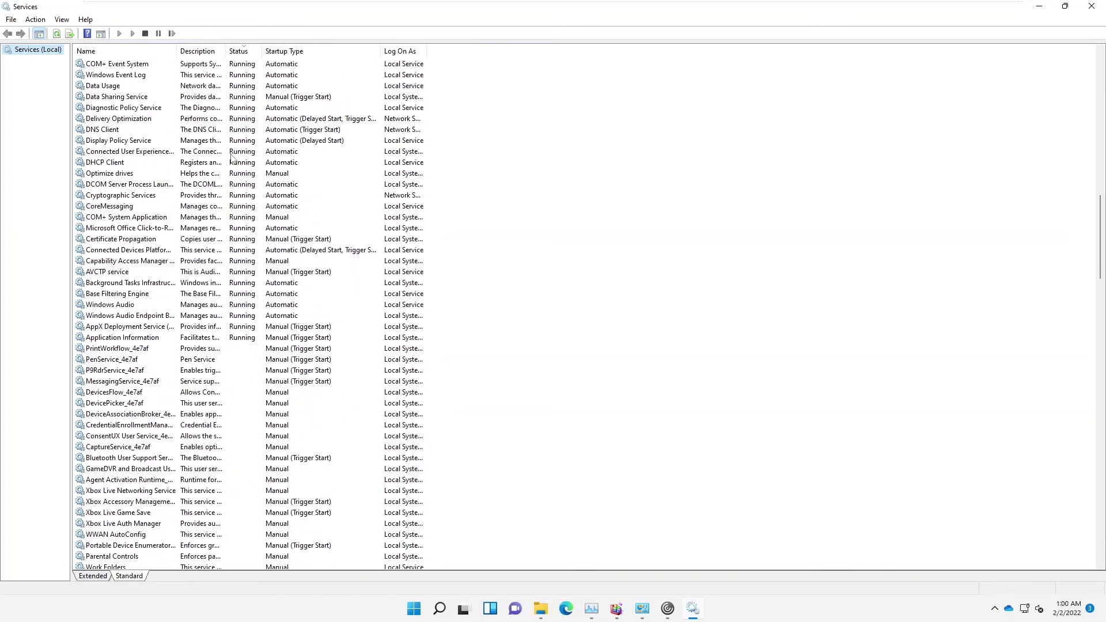
scroll(233, 185, "down", 9)
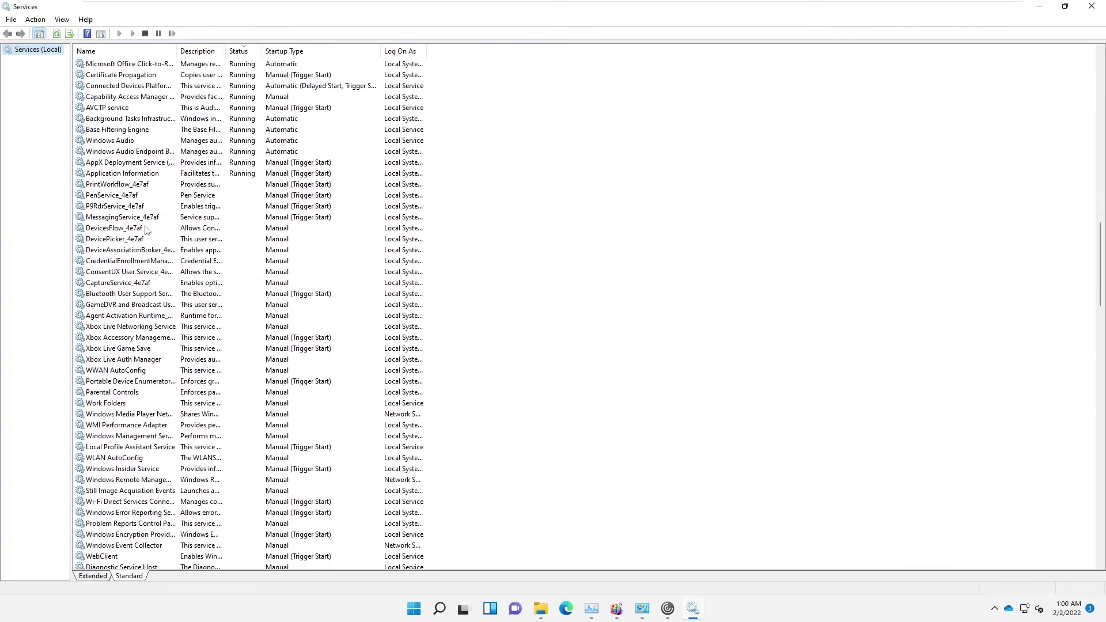
scroll(291, 230, "down", 4)
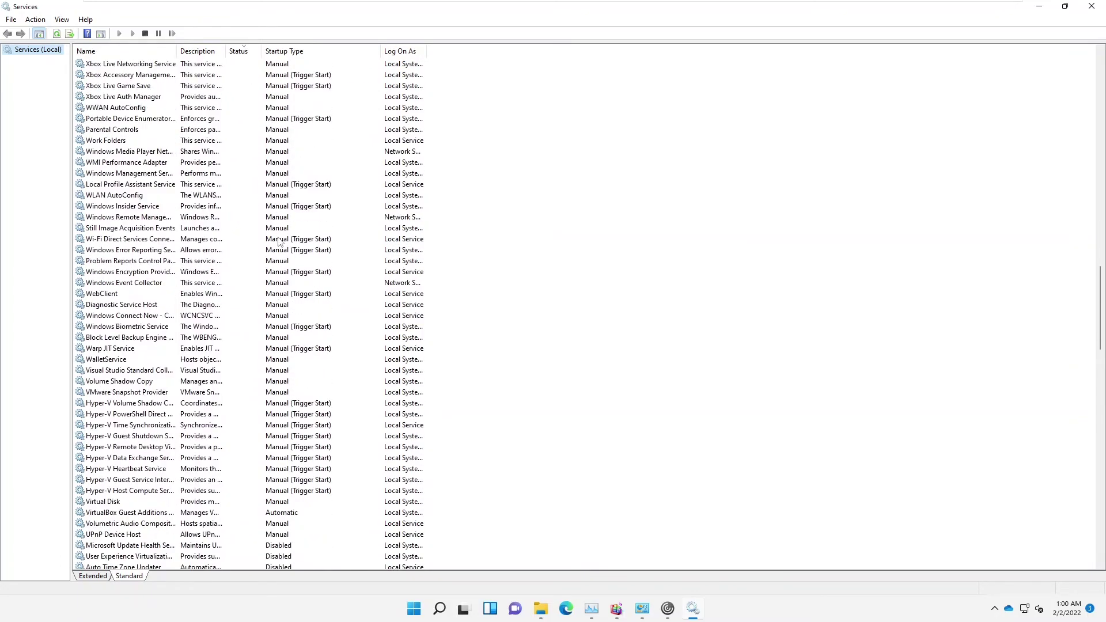
scroll(286, 326, "down", 2)
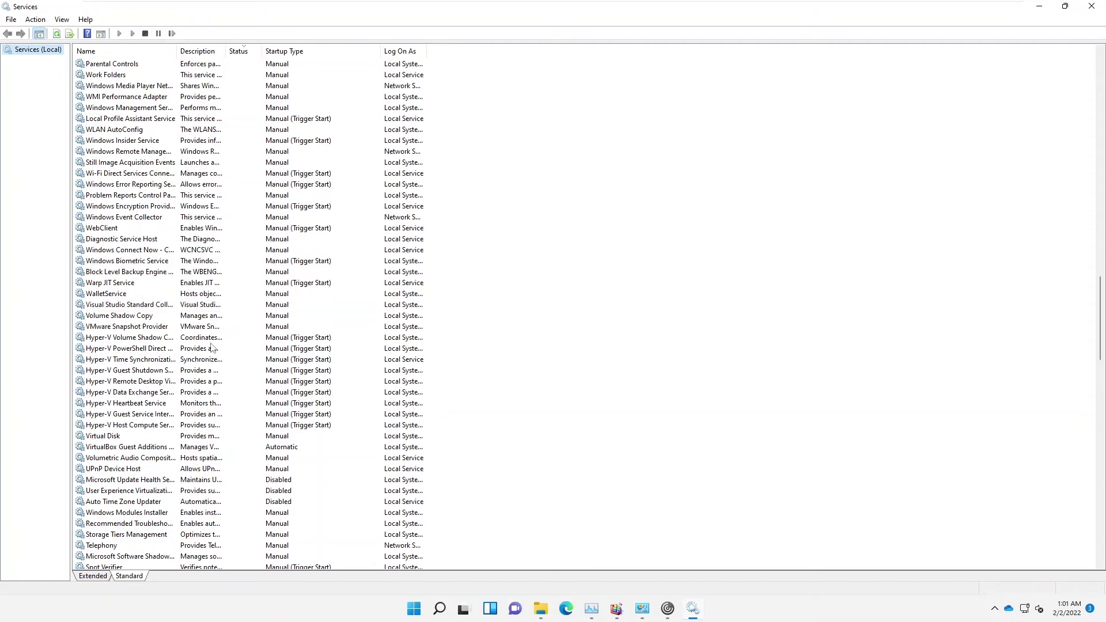
scroll(213, 346, "down", 3)
scroll(289, 380, "up", 1)
scroll(290, 319, "up", 20)
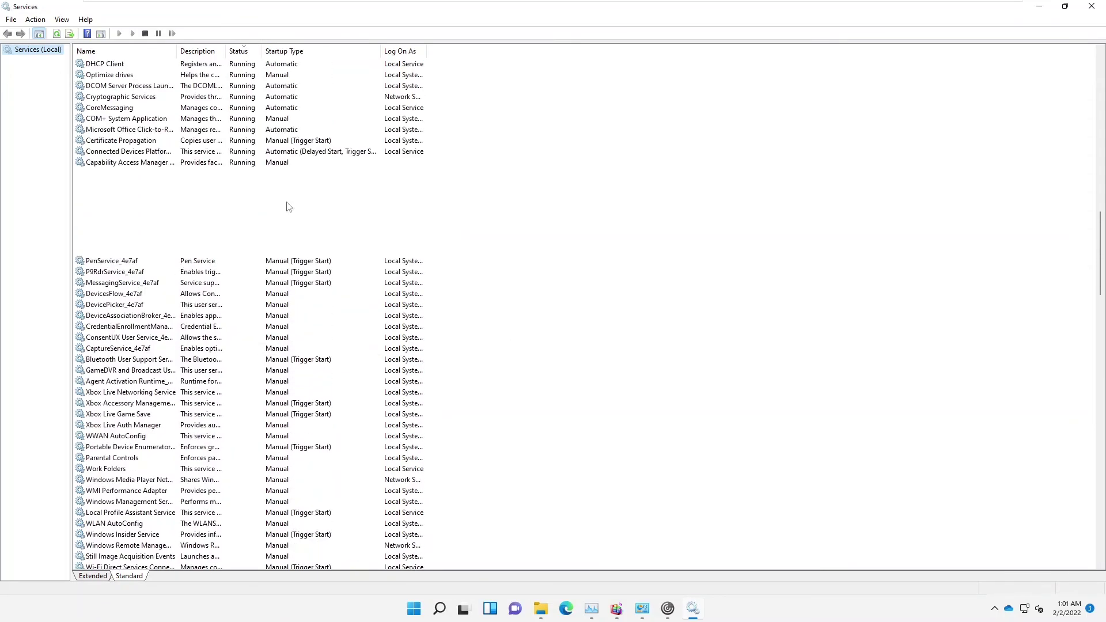
scroll(215, 183, "up", 10)
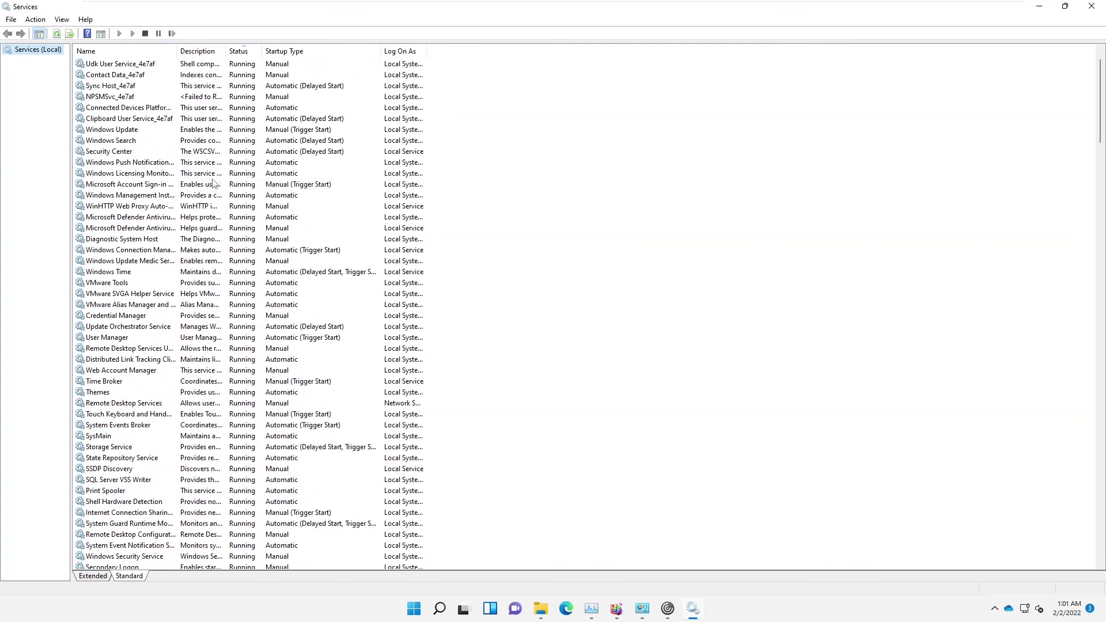